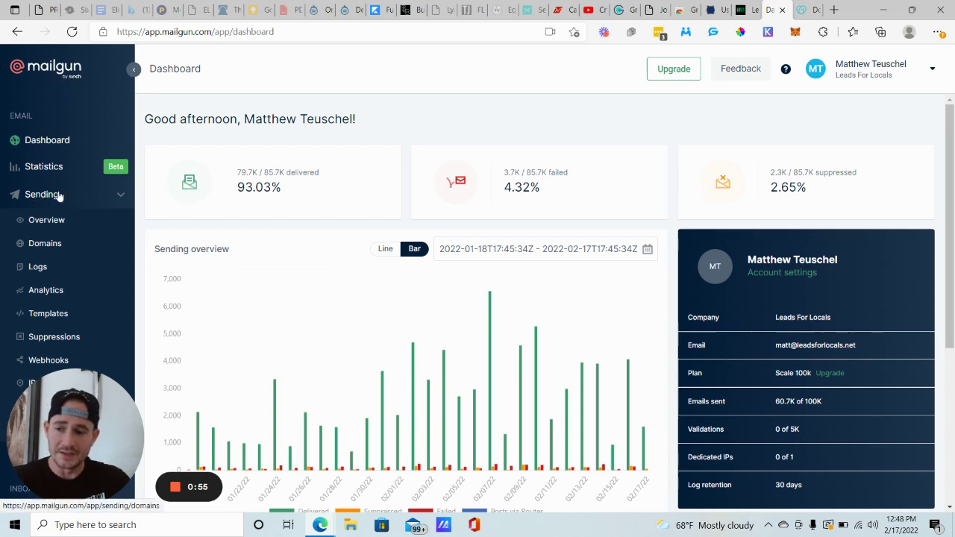
- Go to Mailgun's Sending > Domains list and open the Add New Domain form at the Domain name field
{"action": "left_click", "coordinate": [45, 245]}
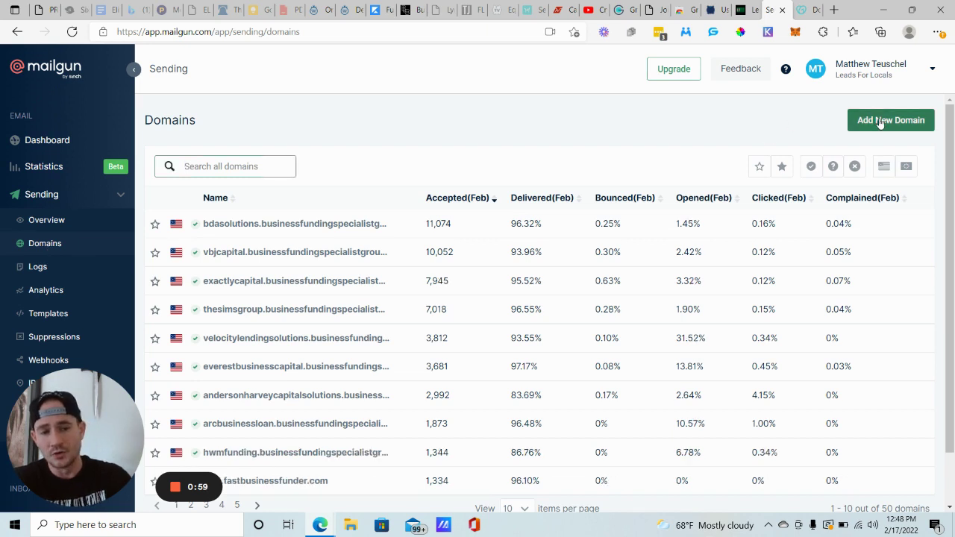
{"action": "left_click", "coordinate": [880, 121]}
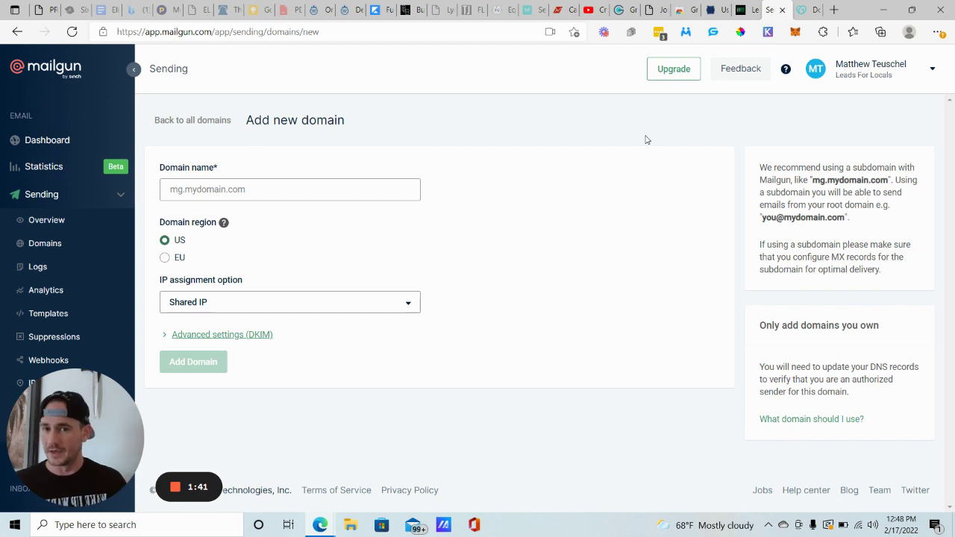
{"action": "left_click", "coordinate": [191, 190]}
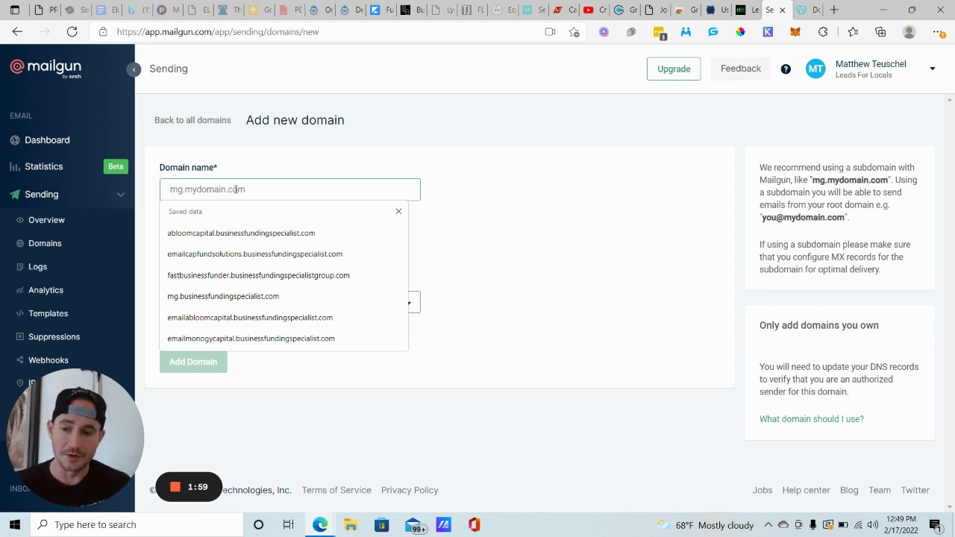
- Add the domain testemail.leadsforlocals.net, keeping the US region and Shared IP
{"action": "type", "text": "testemail"}
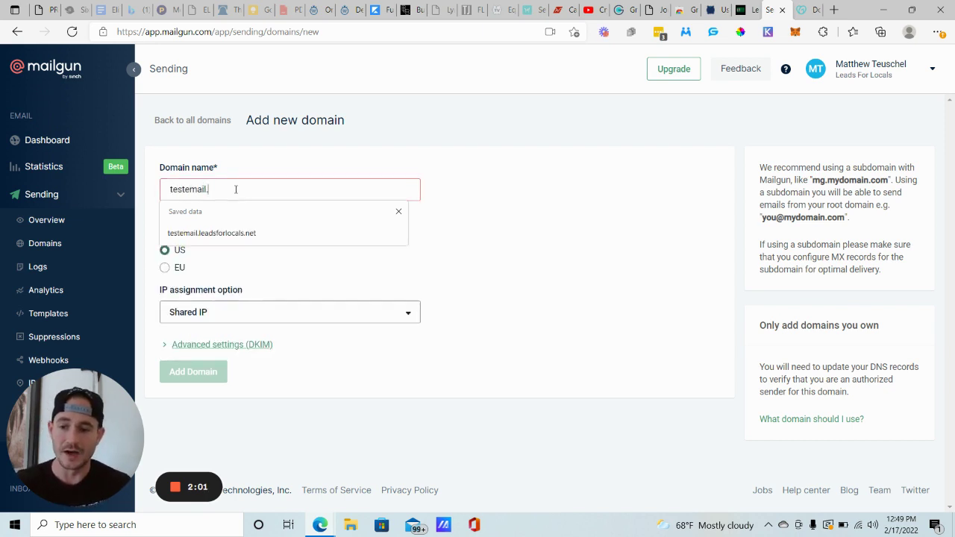
{"action": "type", "text": ".leadsforlo"}
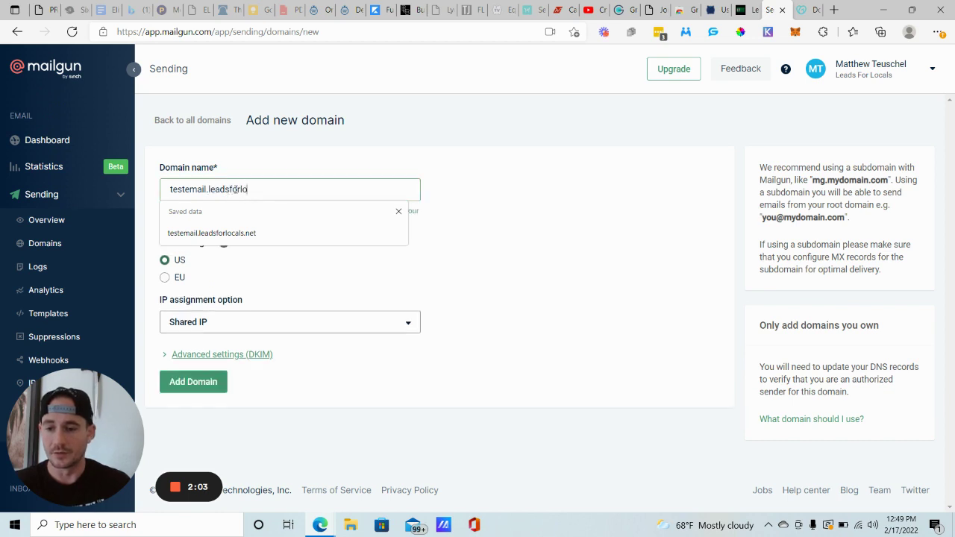
{"action": "type", "text": "cals.net"}
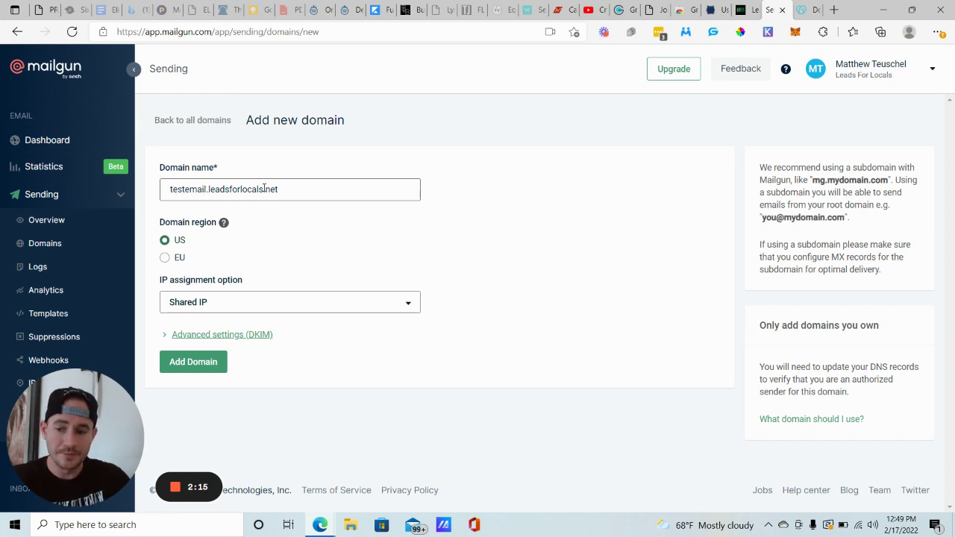
{"action": "left_click", "coordinate": [200, 363]}
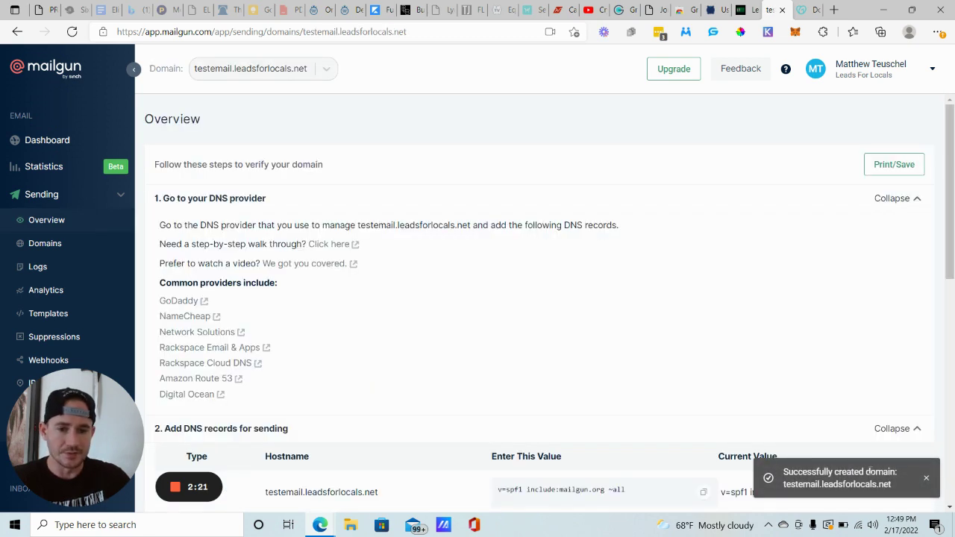
- Scroll to the new domain's DNS record tables, then switch to GoDaddy's My Domains list
{"action": "scroll", "coordinate": [375, 174], "scroll_direction": "down", "scroll_amount": 2}
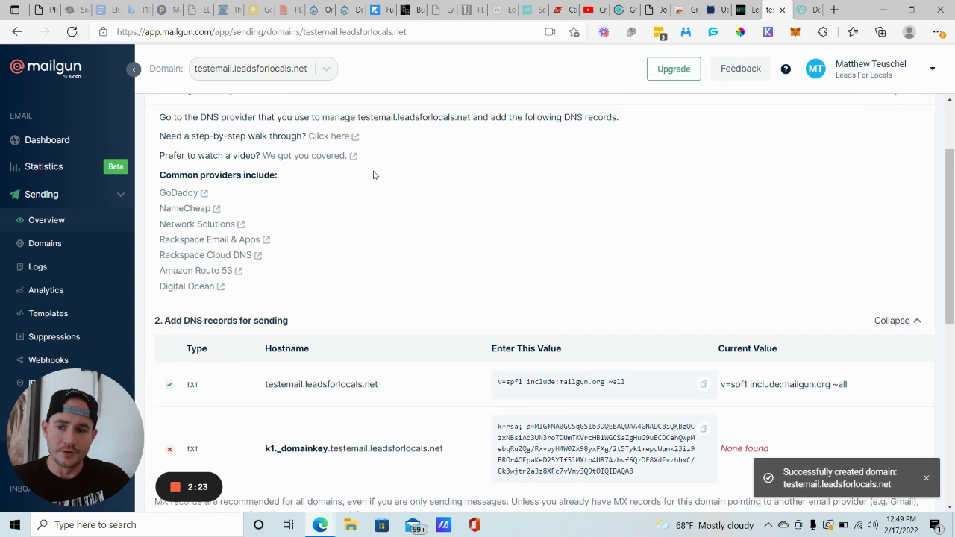
{"action": "scroll", "coordinate": [373, 174], "scroll_direction": "down", "scroll_amount": 2}
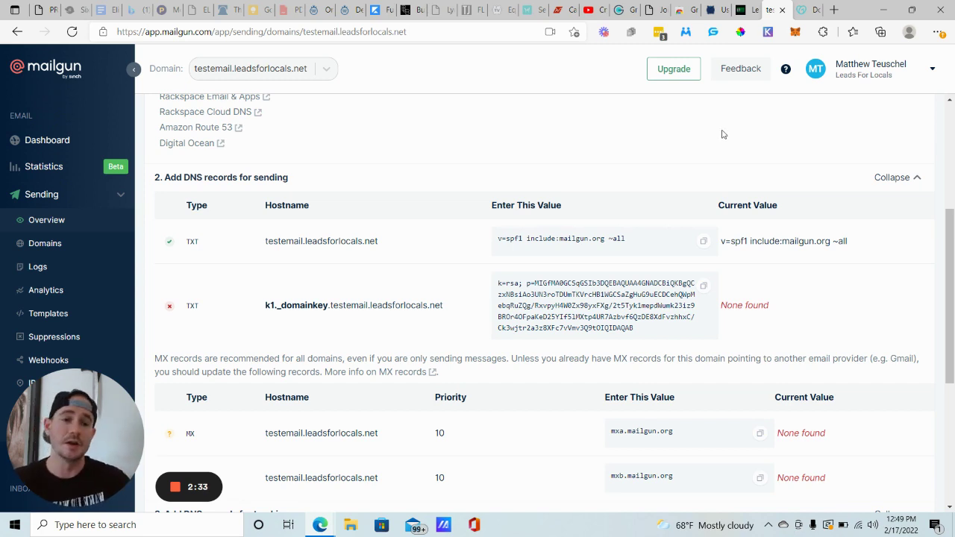
{"action": "left_click", "coordinate": [804, 10]}
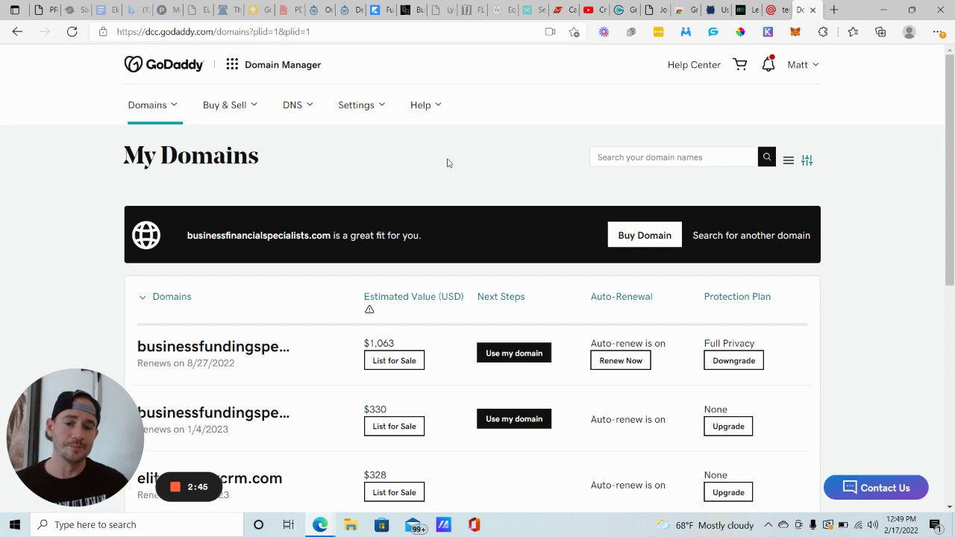
- Open GoDaddy DNS management for leadsforlocals.net and start a new DNS record
{"action": "scroll", "coordinate": [439, 158], "scroll_direction": "down", "scroll_amount": 6}
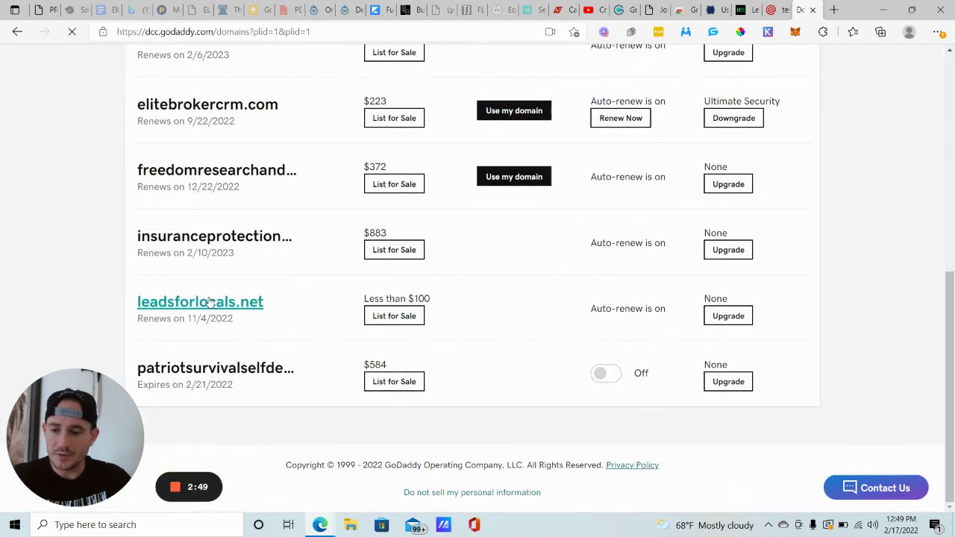
{"action": "left_click", "coordinate": [209, 303]}
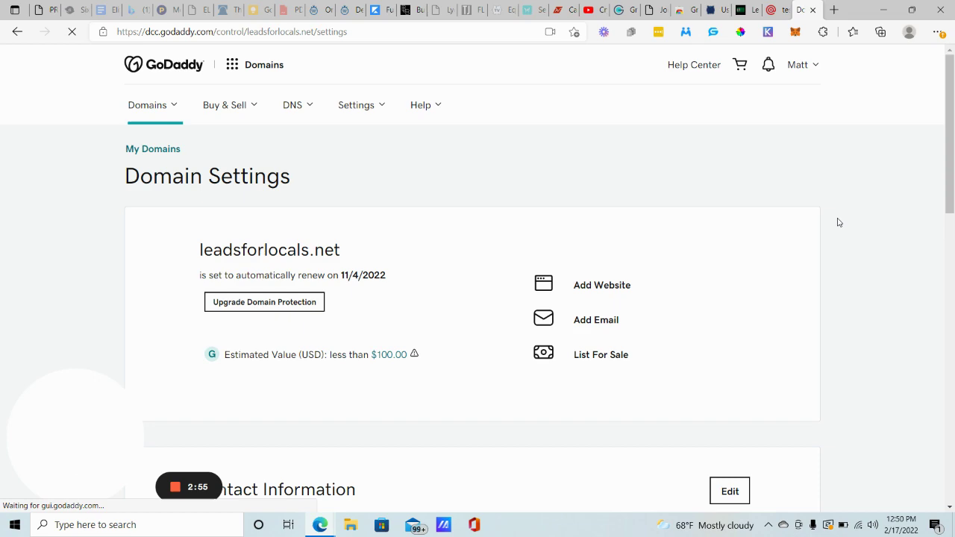
{"action": "scroll", "coordinate": [814, 233], "scroll_direction": "down", "scroll_amount": 2}
{"action": "scroll", "coordinate": [814, 233], "scroll_direction": "down", "scroll_amount": 10}
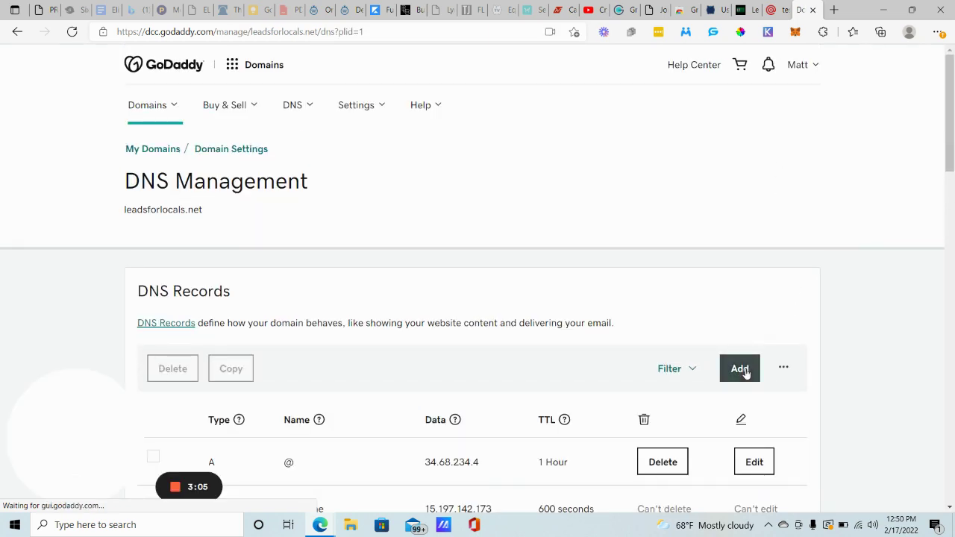
{"action": "left_click", "coordinate": [744, 373]}
{"action": "scroll", "coordinate": [594, 241], "scroll_direction": "down", "scroll_amount": 2}
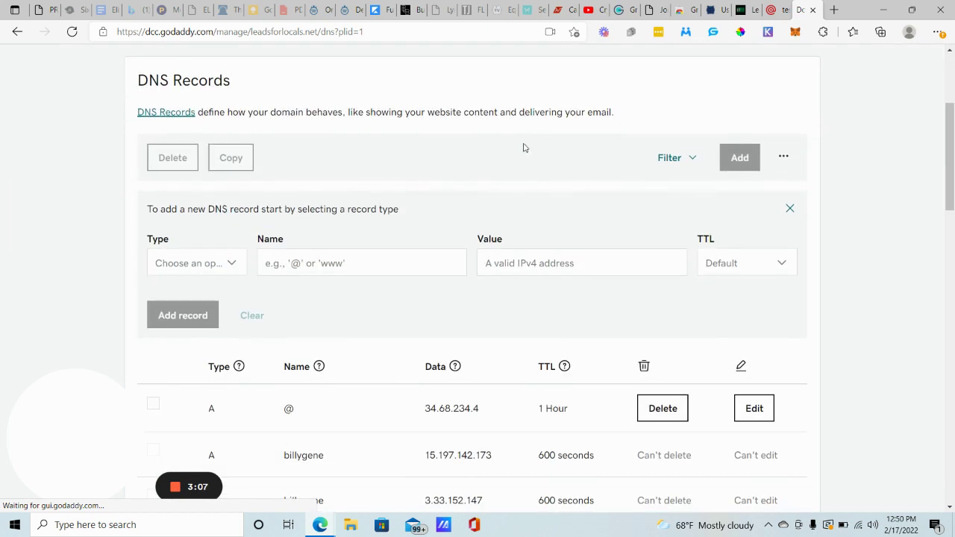
- Start a GoDaddy TXT record named with Mailgun's SPF hostname testemail.leadsforlocals.net
{"action": "left_click", "coordinate": [778, 12]}
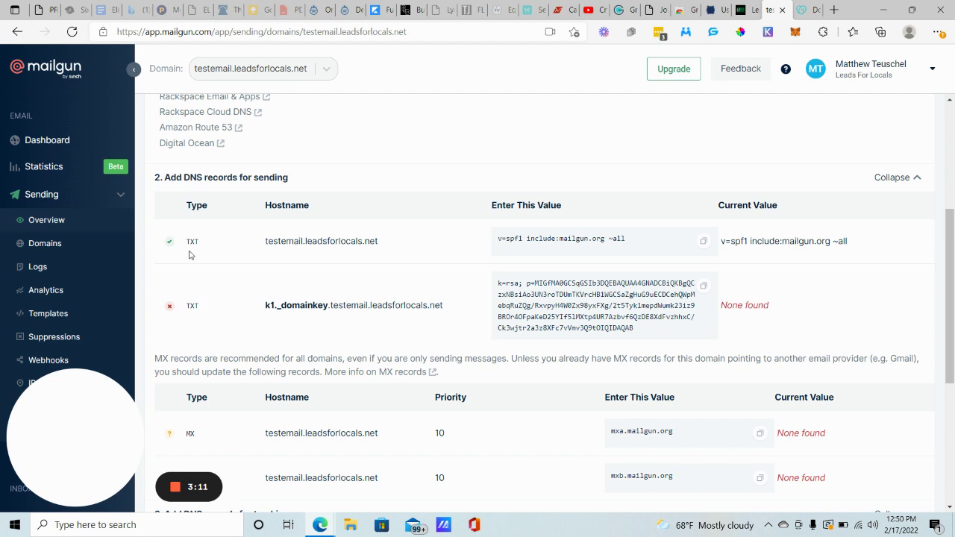
{"action": "left_click_drag", "start_coordinate": [391, 248], "coordinate": [260, 244]}
{"action": "key", "text": "ctrl+c"}
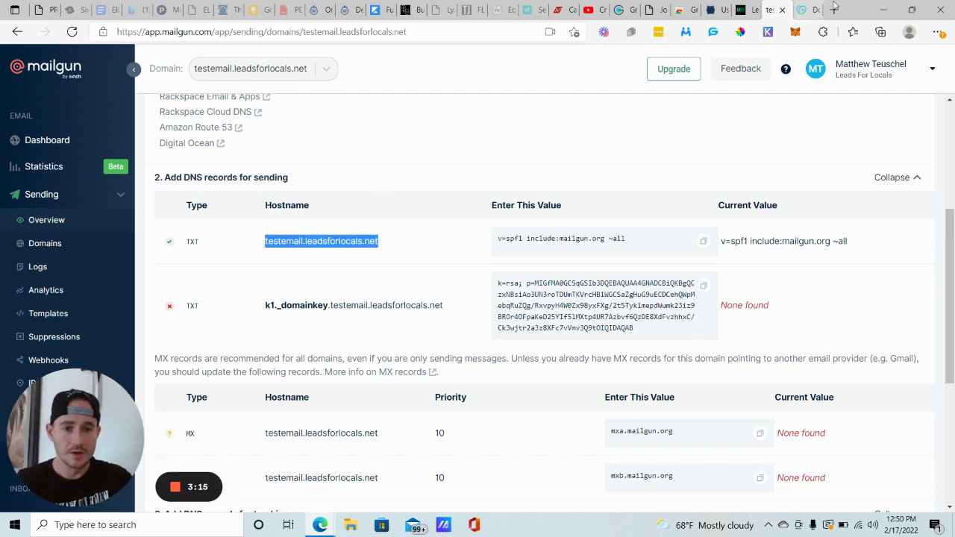
{"action": "left_click", "coordinate": [806, 11]}
{"action": "left_click", "coordinate": [196, 266]}
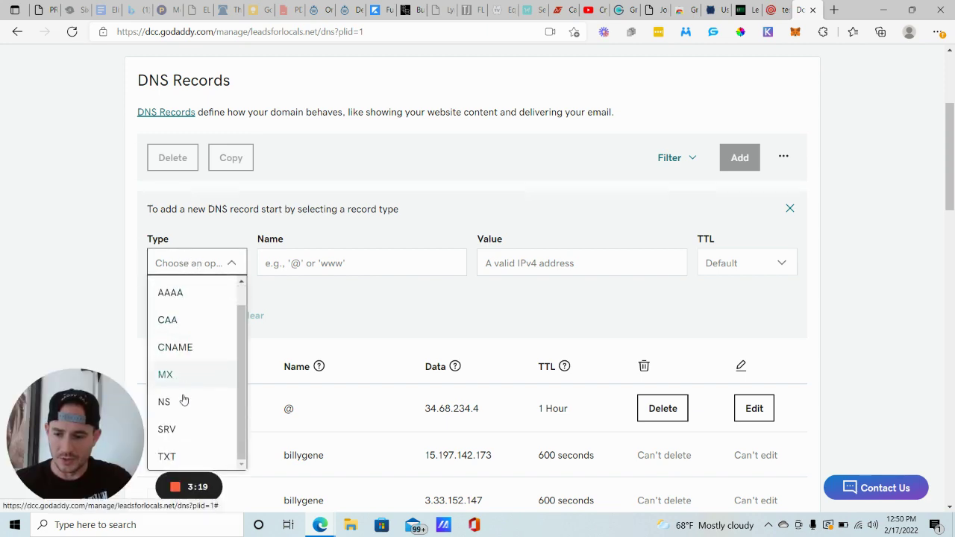
{"action": "left_click", "coordinate": [166, 456]}
{"action": "left_click", "coordinate": [333, 258]}
{"action": "key", "text": "ctrl+v"}
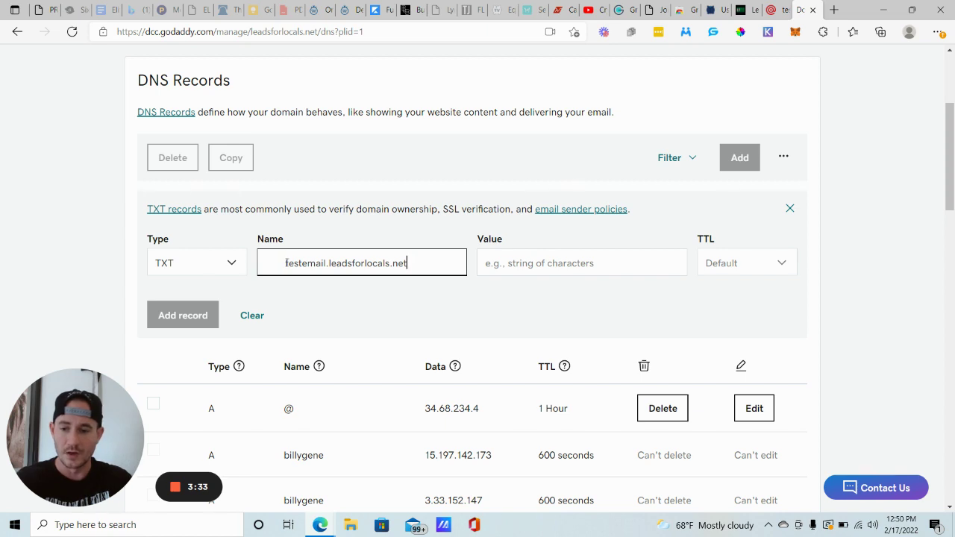
{"action": "key", "text": "BackSpace"}
{"action": "key", "text": "BackSpace"}
{"action": "key", "text": "BackSpace"}
{"action": "key", "text": "BackSpace"}
{"action": "key", "text": "BackSpace"}
{"action": "key", "text": "BackSpace"}
{"action": "key", "text": "BackSpace"}
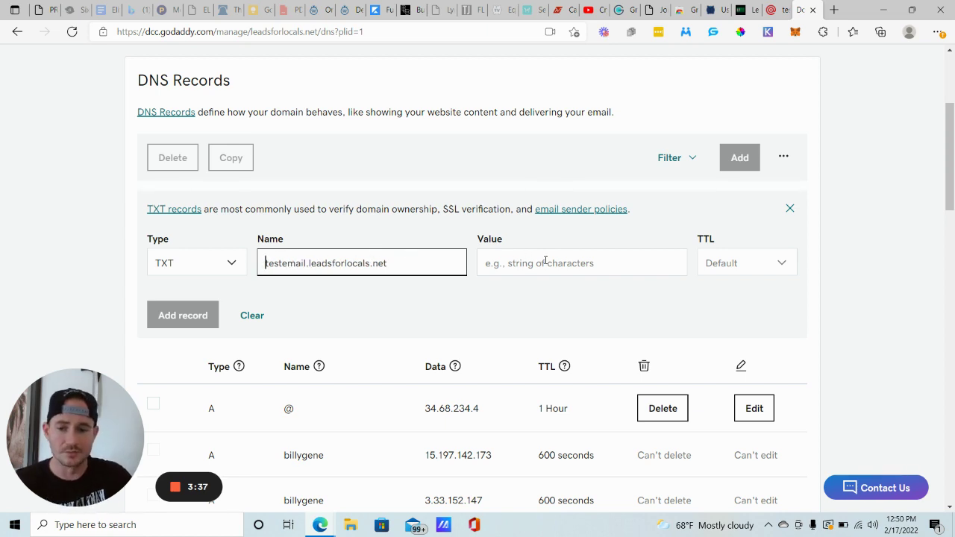
- Give the TXT record value v=spf1 include:mailgun.org ~all and a 1 Hour TTL, then save it
{"action": "left_click", "coordinate": [784, 9]}
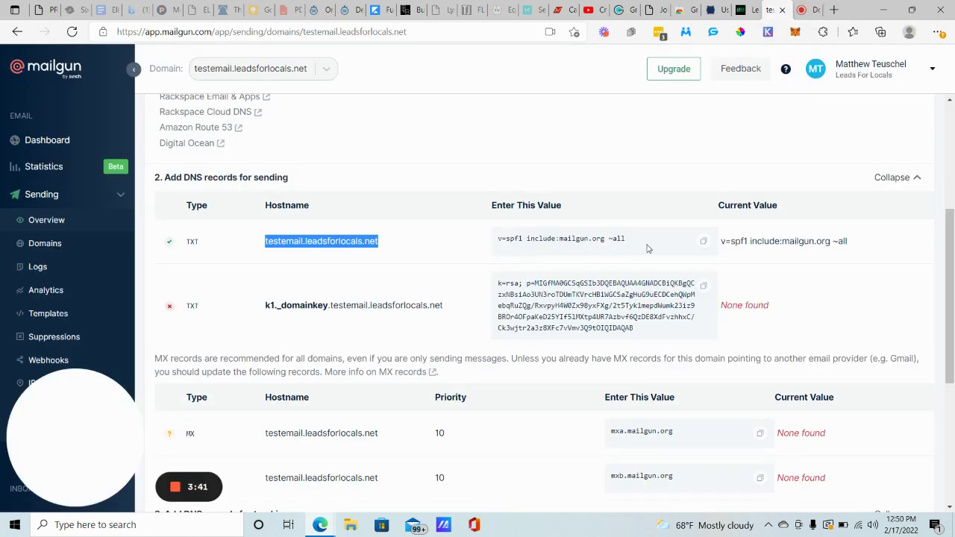
{"action": "left_click", "coordinate": [705, 245]}
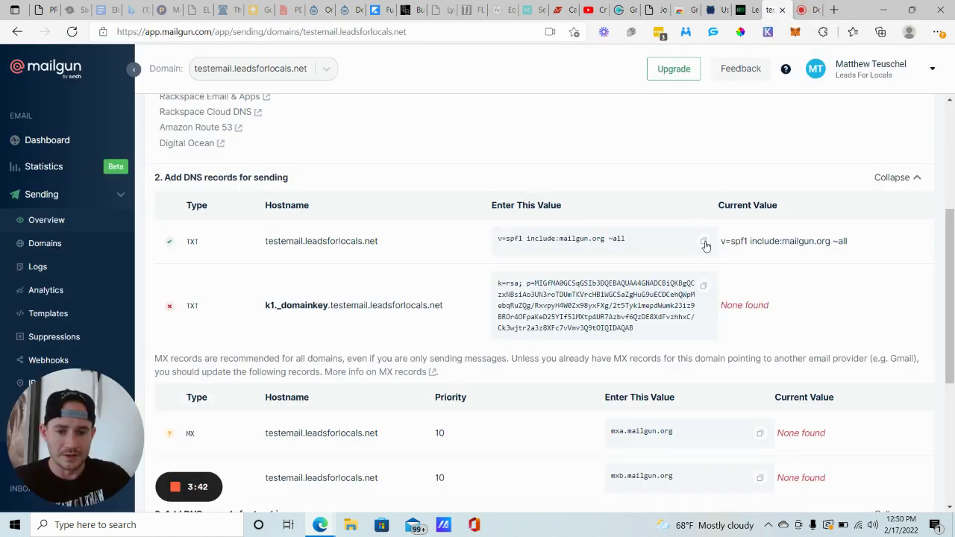
{"action": "left_click", "coordinate": [804, 11]}
{"action": "left_click", "coordinate": [581, 264]}
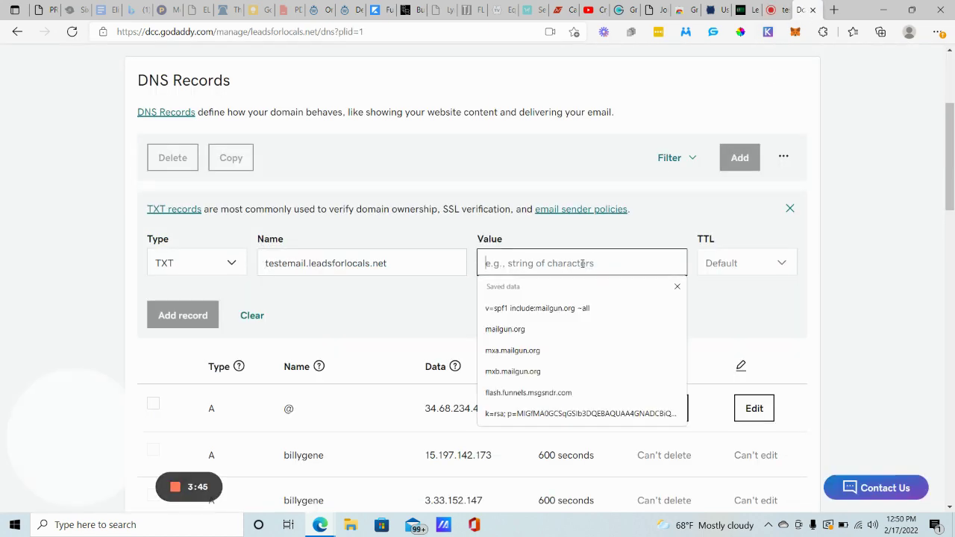
{"action": "key", "text": "ctrl+v"}
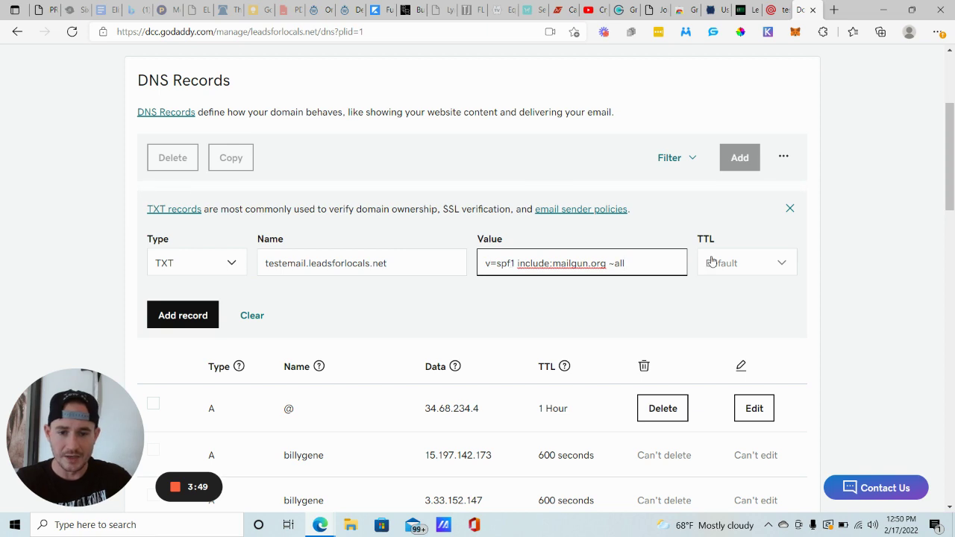
{"action": "left_click", "coordinate": [748, 264]}
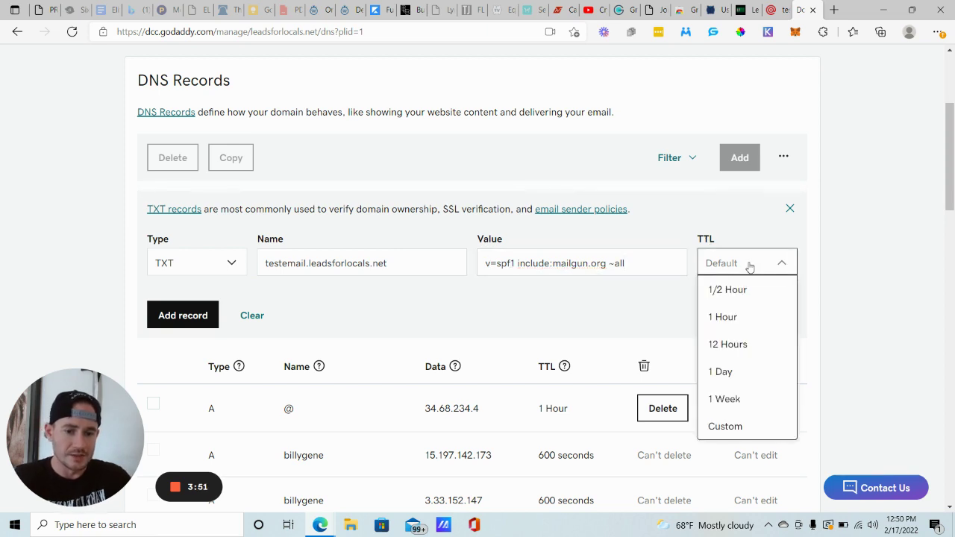
{"action": "left_click", "coordinate": [731, 317]}
{"action": "left_click", "coordinate": [197, 317]}
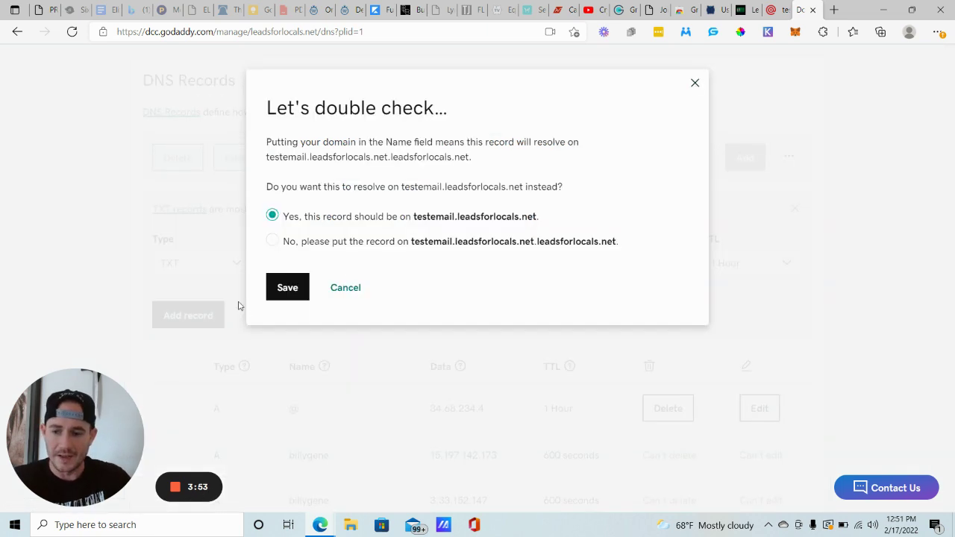
{"action": "left_click", "coordinate": [291, 285]}
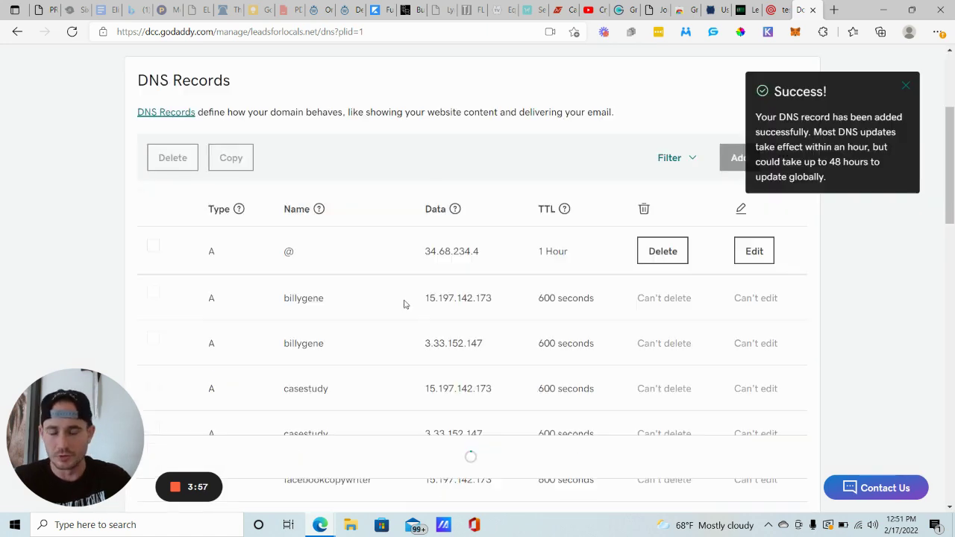
{"action": "left_click", "coordinate": [908, 88]}
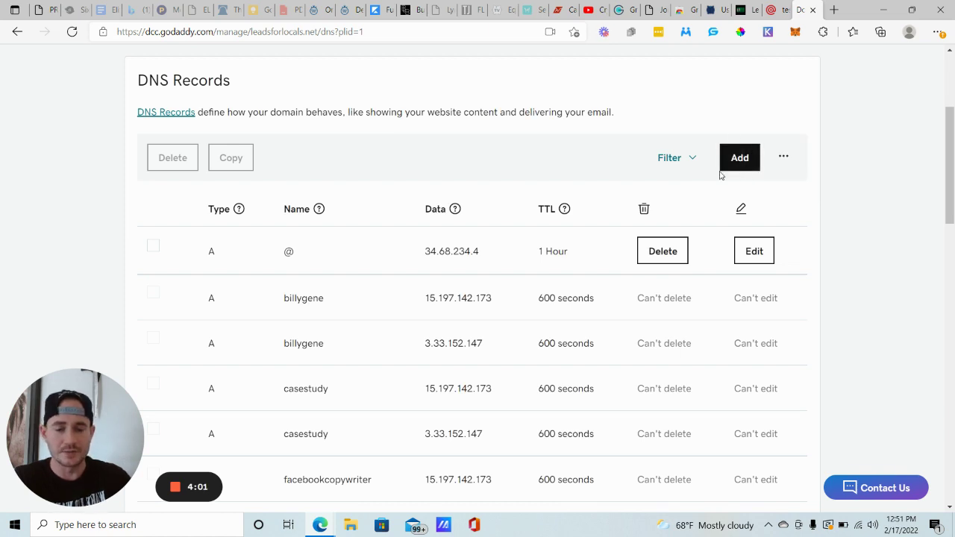
- Start another TXT record named k1._domainkey.testemail.leadsforlocals.net, copied from Mailgun
{"action": "left_click", "coordinate": [739, 158]}
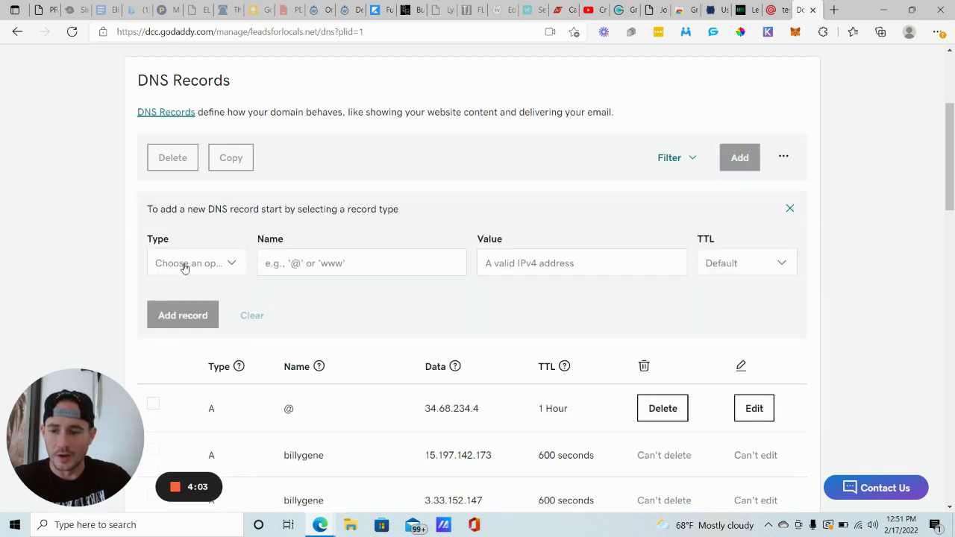
{"action": "left_click", "coordinate": [185, 267]}
{"action": "scroll", "coordinate": [179, 410], "scroll_direction": "down", "scroll_amount": 1}
{"action": "left_click", "coordinate": [176, 454]}
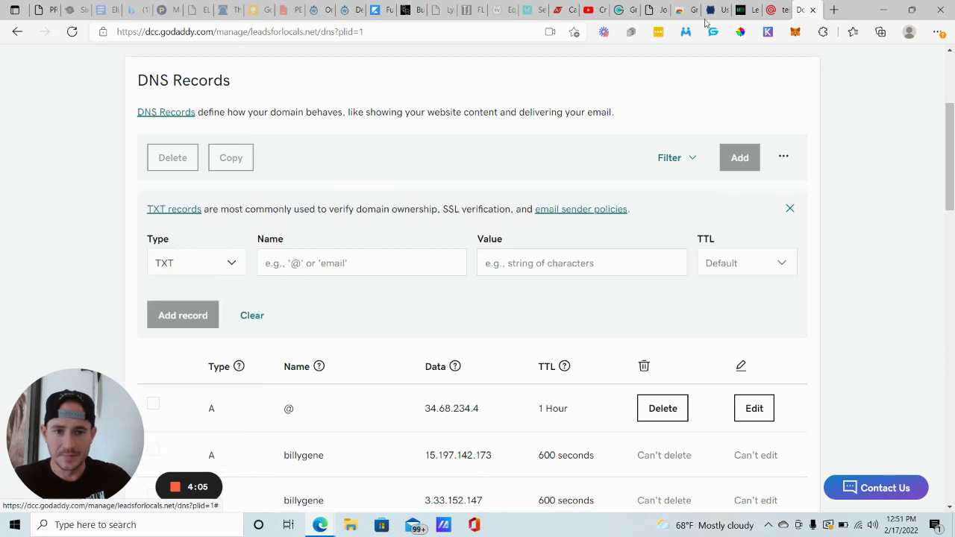
{"action": "left_click", "coordinate": [776, 10]}
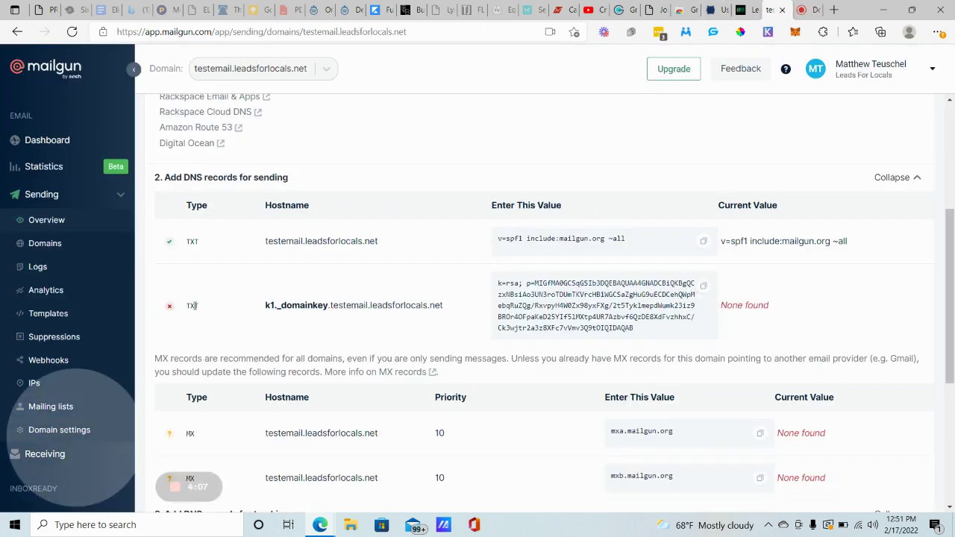
{"action": "left_click_drag", "start_coordinate": [455, 313], "coordinate": [265, 308]}
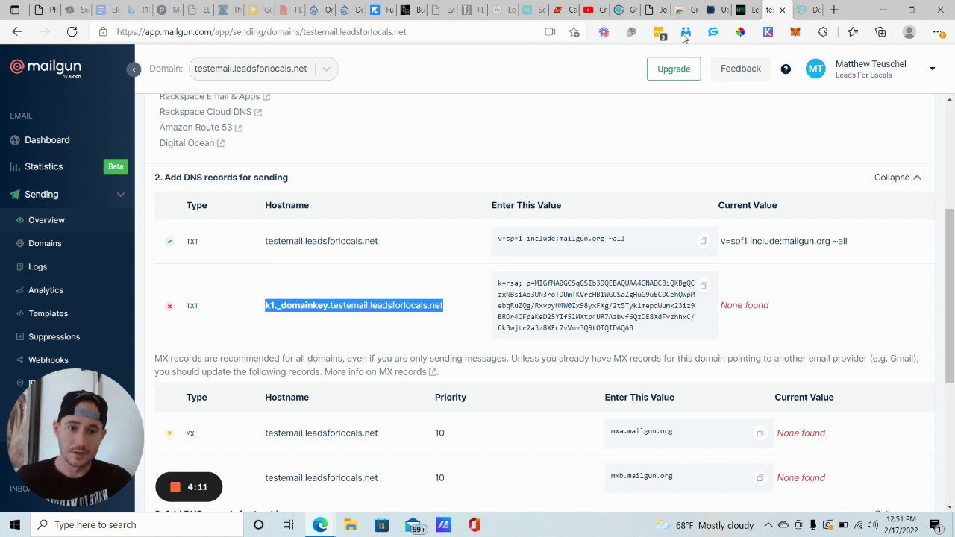
{"action": "left_click", "coordinate": [804, 10]}
{"action": "left_click", "coordinate": [321, 263]}
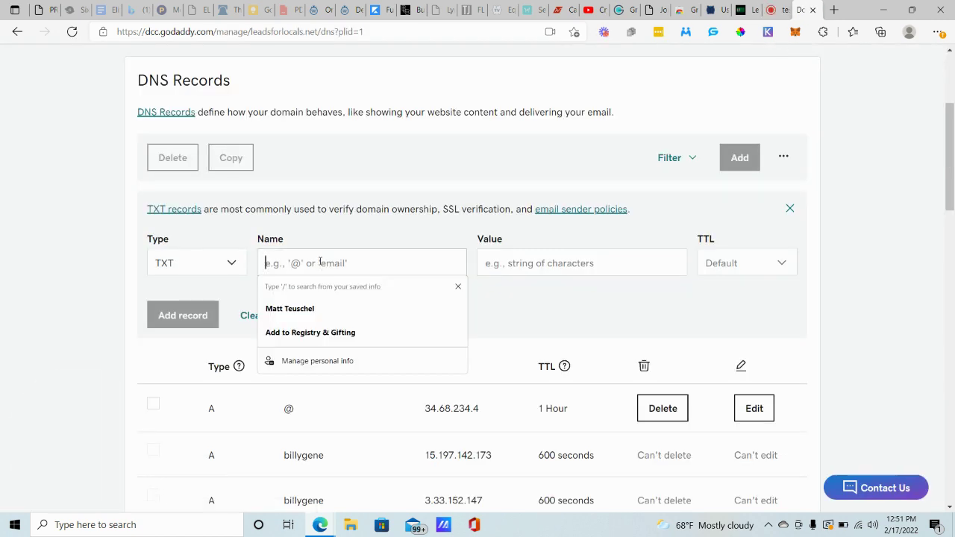
{"action": "key", "text": "ctrl+v"}
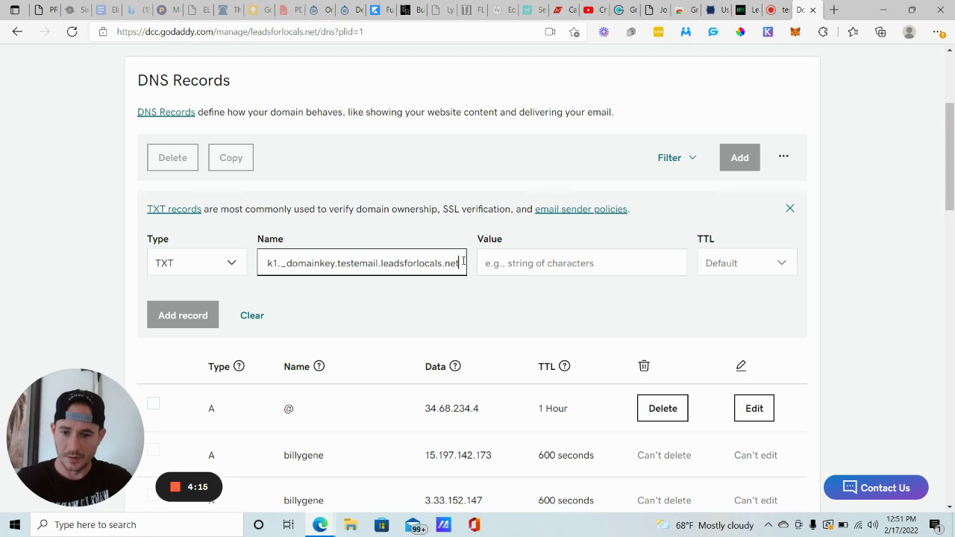
{"action": "key", "text": "BackSpace"}
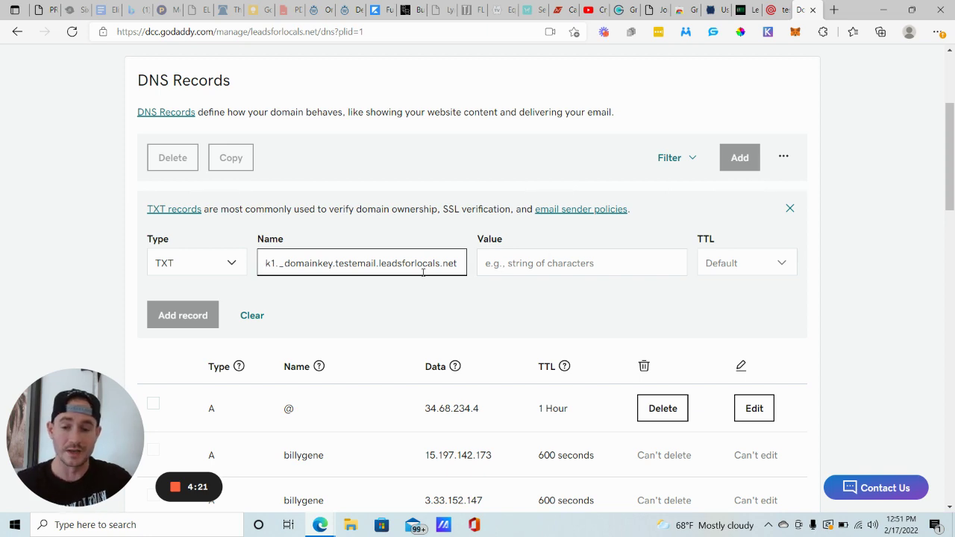
- Paste Mailgun's DKIM key as the record value, set a 1 Hour TTL, and save it
{"action": "left_click", "coordinate": [567, 265]}
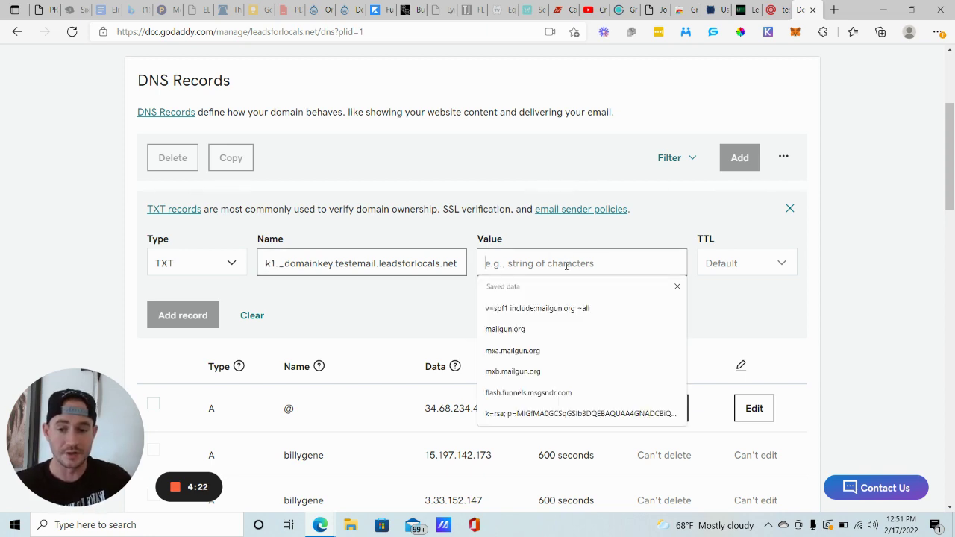
{"action": "left_click", "coordinate": [773, 10]}
{"action": "left_click", "coordinate": [703, 285]}
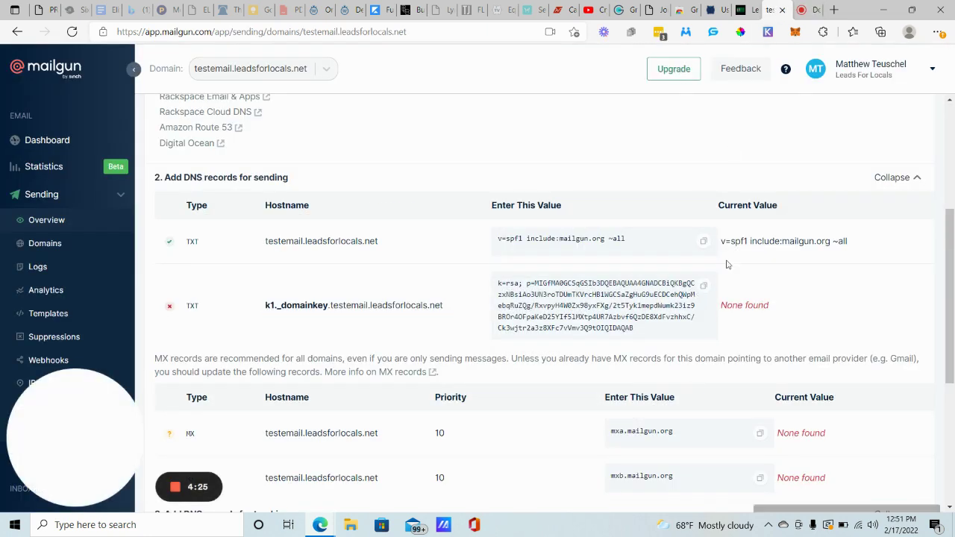
{"action": "left_click", "coordinate": [804, 12]}
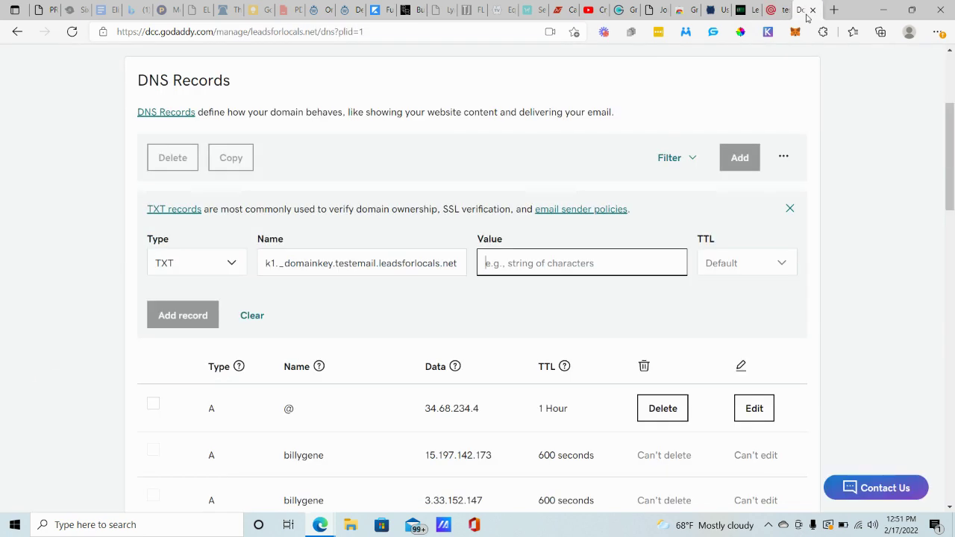
{"action": "left_click", "coordinate": [589, 258]}
{"action": "key", "text": "ctrl+v"}
{"action": "left_click", "coordinate": [745, 269]}
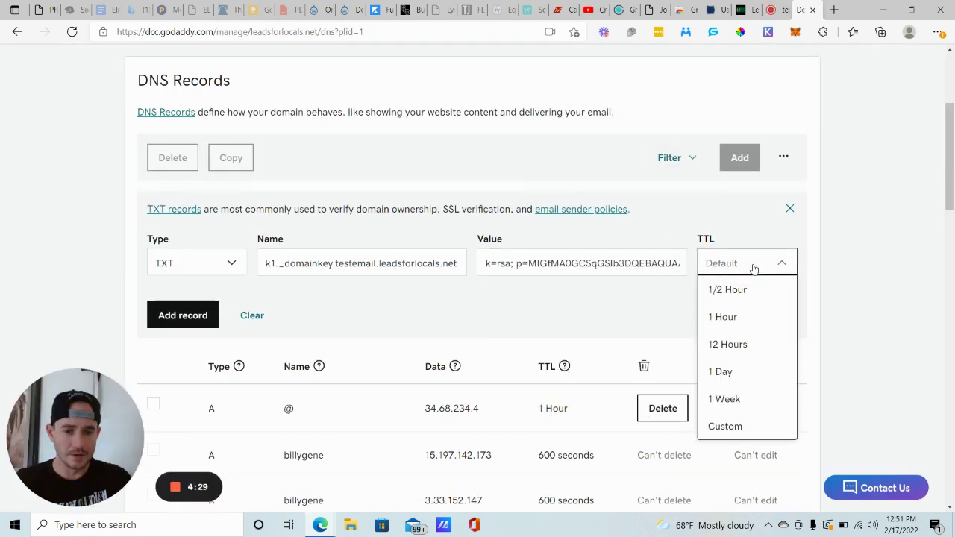
{"action": "left_click", "coordinate": [727, 318]}
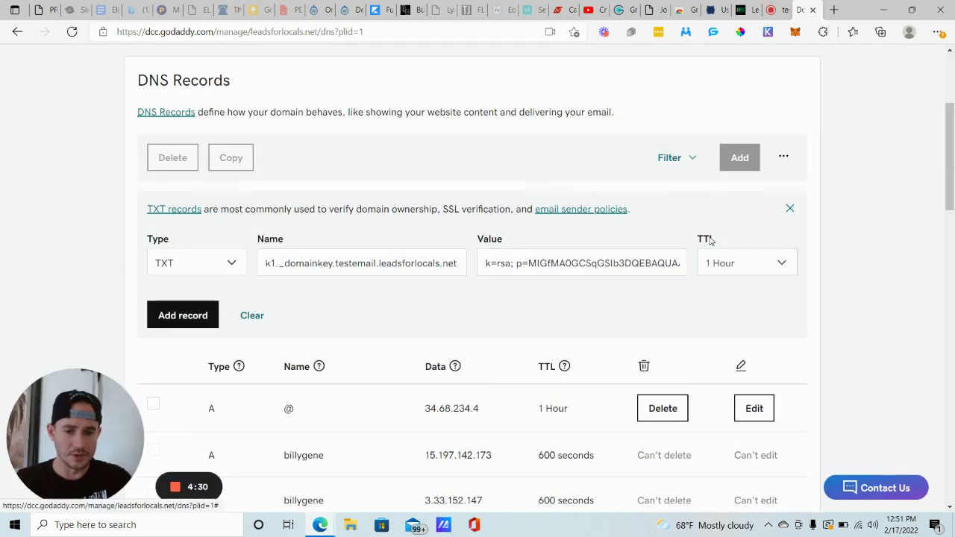
{"action": "left_click", "coordinate": [185, 320]}
{"action": "left_click", "coordinate": [287, 306]}
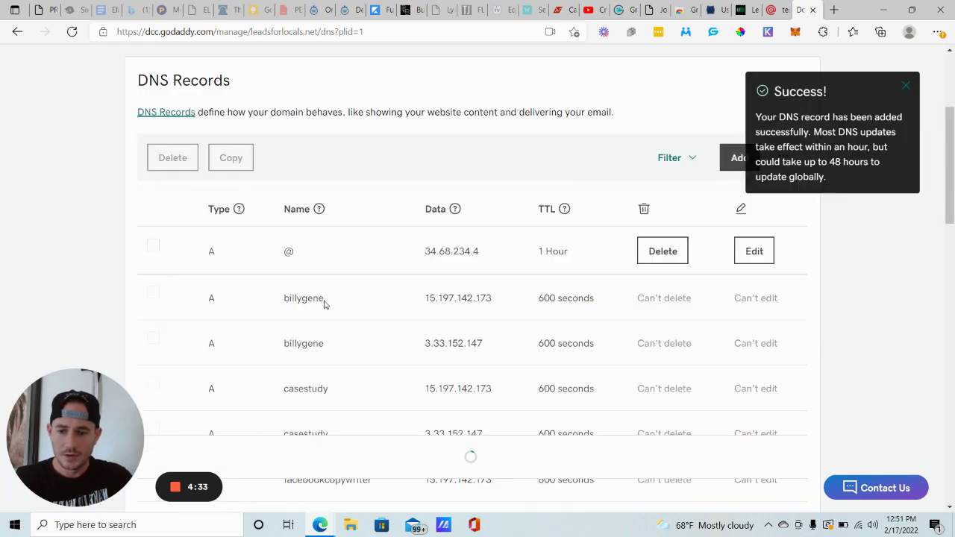
{"action": "left_click", "coordinate": [779, 9]}
- Start a new MX record named testemail.leadsforlocals.net, copied from Mailgun
{"action": "scroll", "coordinate": [302, 305], "scroll_direction": "down", "scroll_amount": 3}
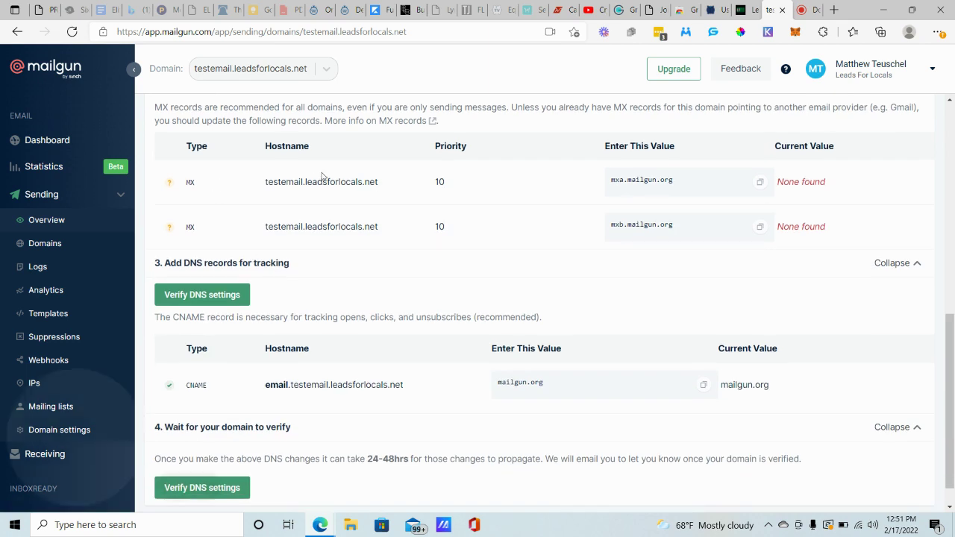
{"action": "left_click_drag", "start_coordinate": [380, 185], "coordinate": [265, 185]}
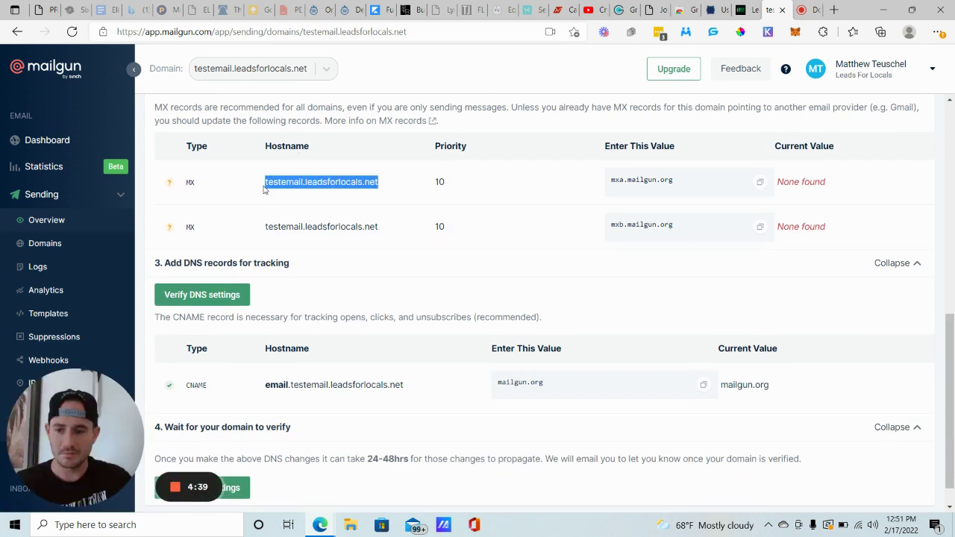
{"action": "left_click", "coordinate": [806, 10]}
{"action": "left_click", "coordinate": [741, 156]}
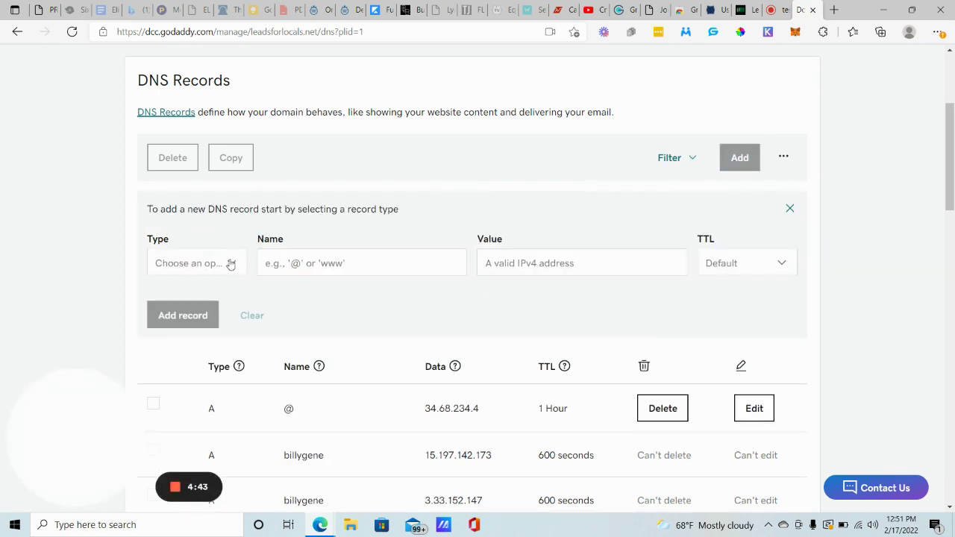
{"action": "left_click", "coordinate": [221, 265]}
{"action": "scroll", "coordinate": [172, 375], "scroll_direction": "down", "scroll_amount": 1}
{"action": "left_click", "coordinate": [170, 375]}
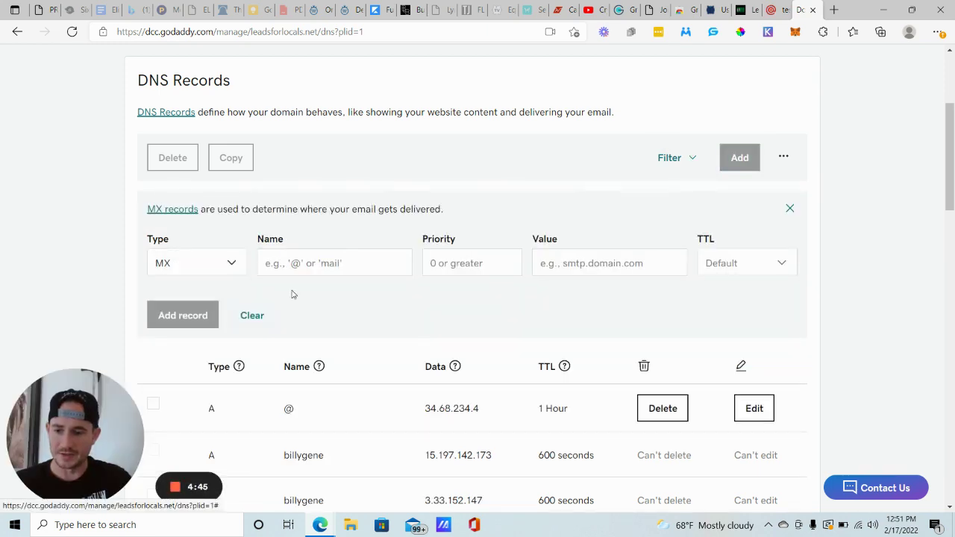
{"action": "left_click", "coordinate": [320, 261]}
{"action": "key", "text": "ctrl+v"}
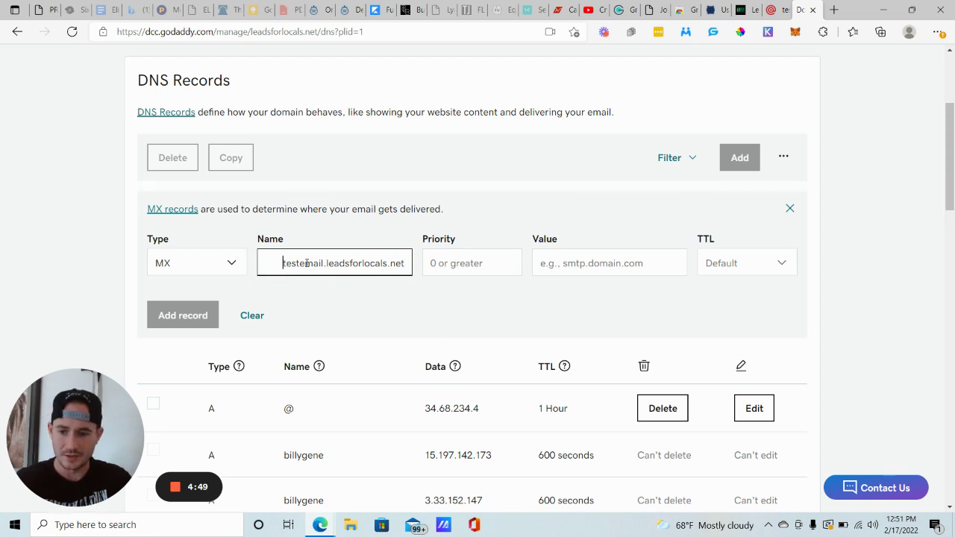
{"action": "key", "text": "BackSpace"}
- Give the MX record priority 10, value mxa.mailgun.org and a 1 Hour TTL, then save it
{"action": "left_click", "coordinate": [465, 264]}
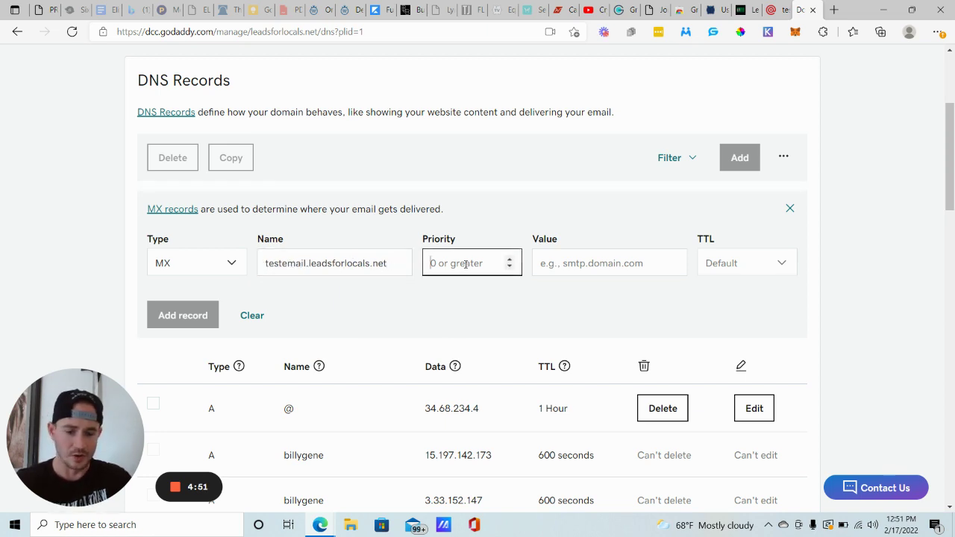
{"action": "type", "text": "10"}
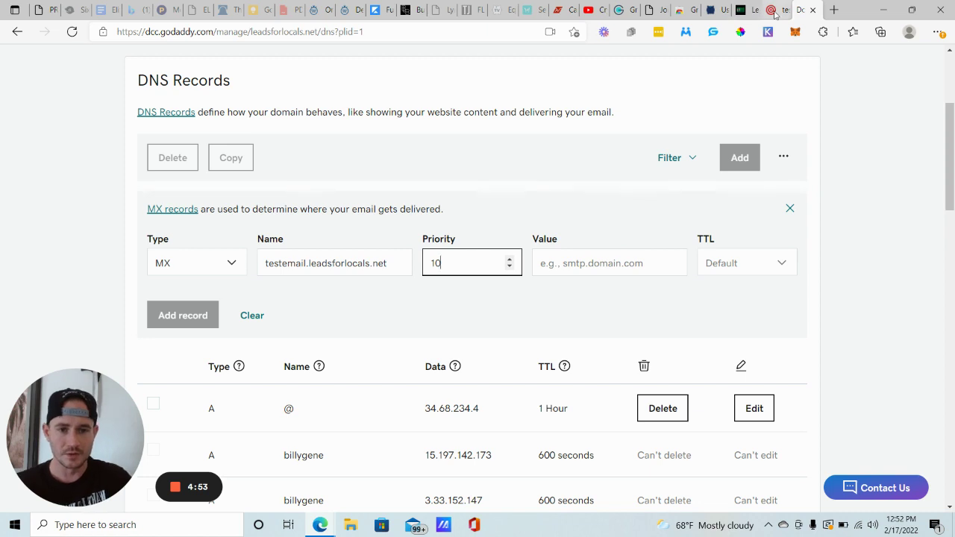
{"action": "left_click", "coordinate": [776, 9]}
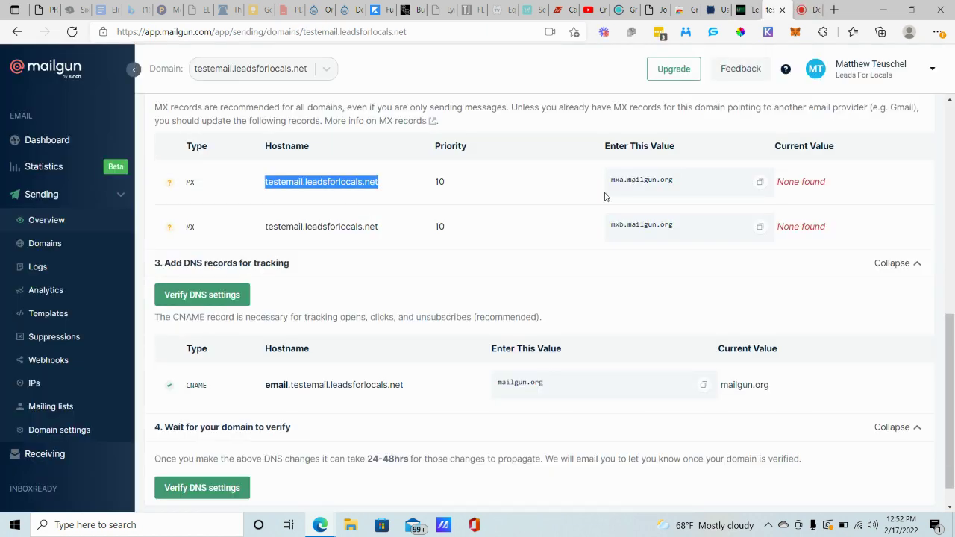
{"action": "left_click", "coordinate": [761, 183]}
{"action": "left_click", "coordinate": [801, 9]}
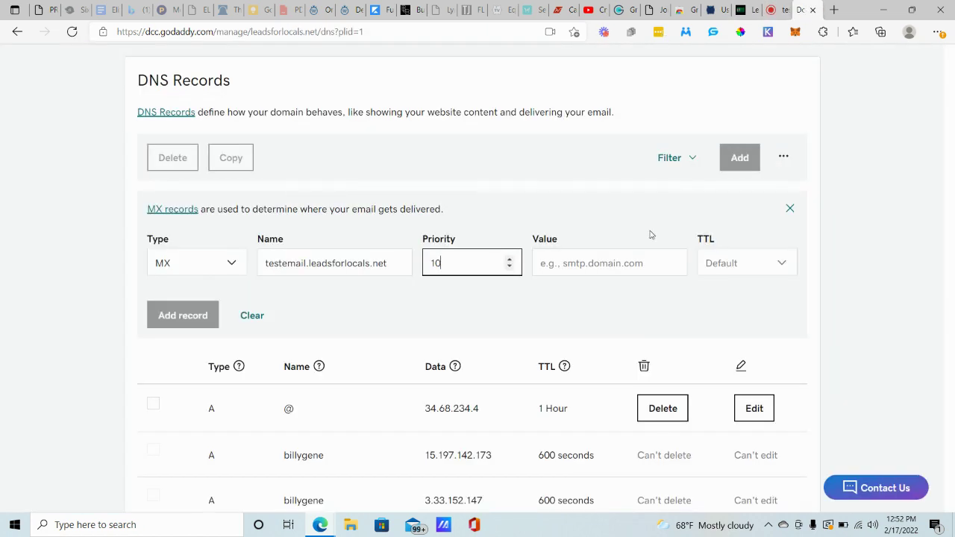
{"action": "left_click", "coordinate": [590, 264]}
{"action": "key", "text": "ctrl+v"}
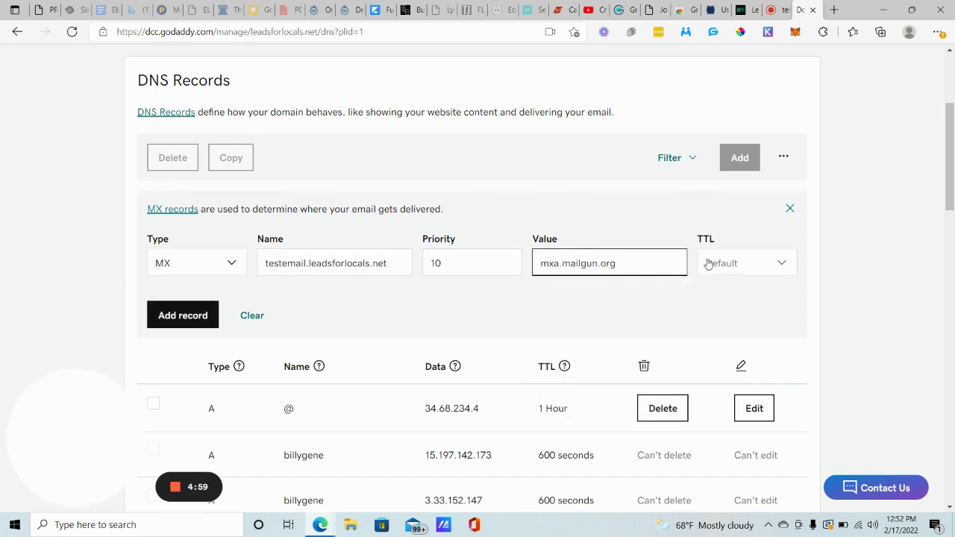
{"action": "left_click", "coordinate": [709, 263]}
{"action": "left_click", "coordinate": [737, 317]}
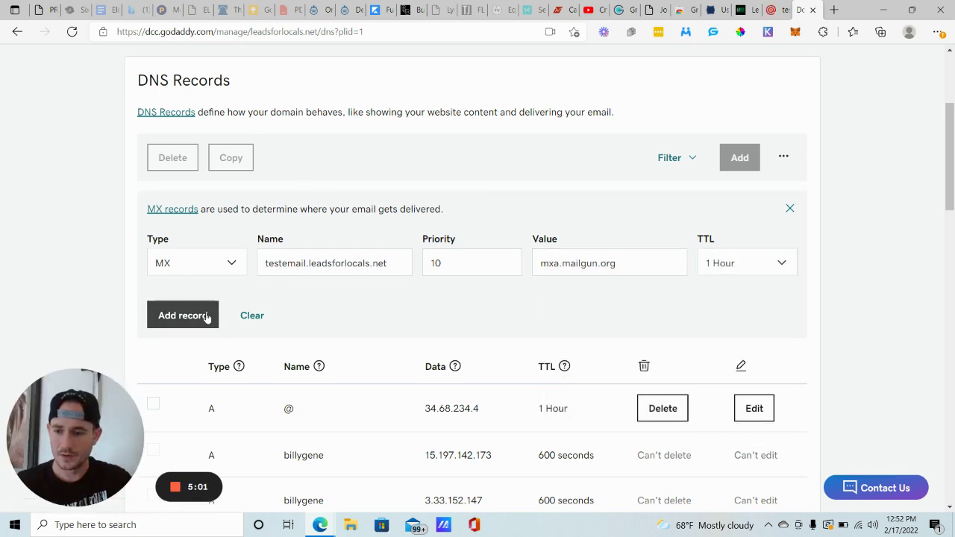
{"action": "left_click", "coordinate": [182, 316]}
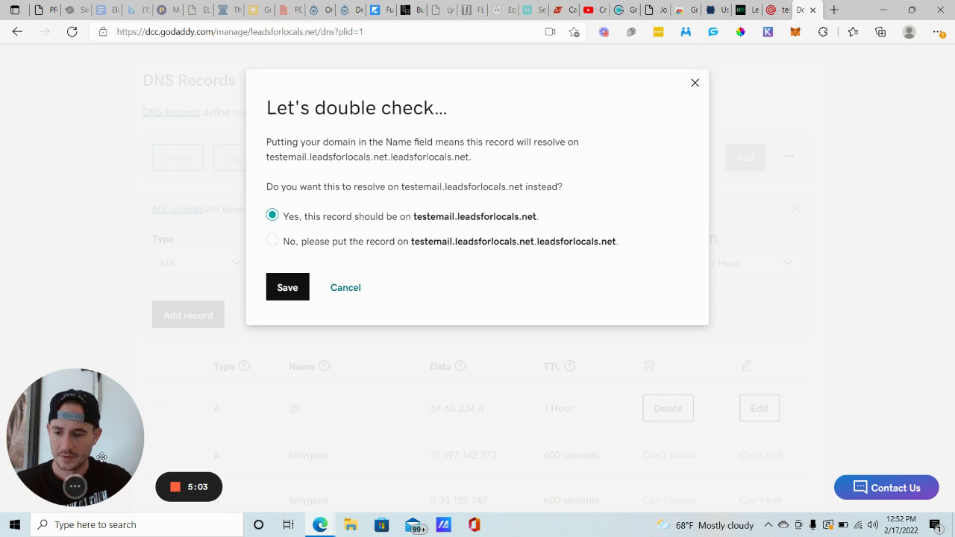
{"action": "left_click", "coordinate": [291, 287]}
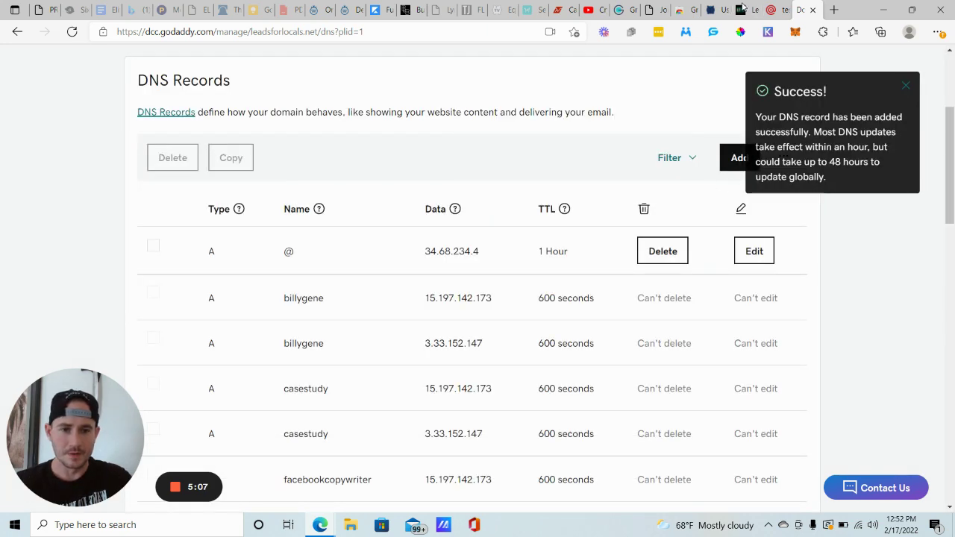
- Start a second MX record named testemail.leadsforlocals.net, copied from Mailgun
{"action": "left_click", "coordinate": [780, 13]}
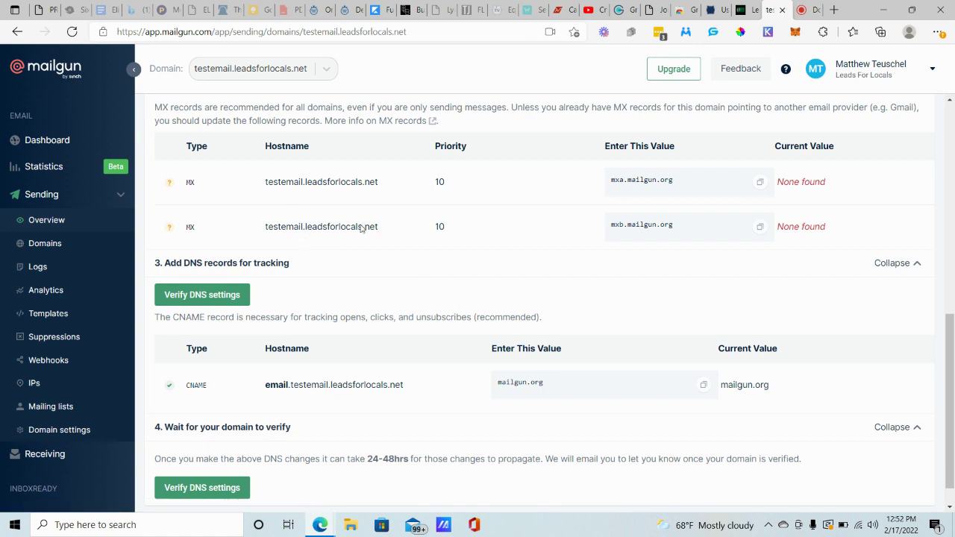
{"action": "left_click_drag", "start_coordinate": [377, 226], "coordinate": [265, 227]}
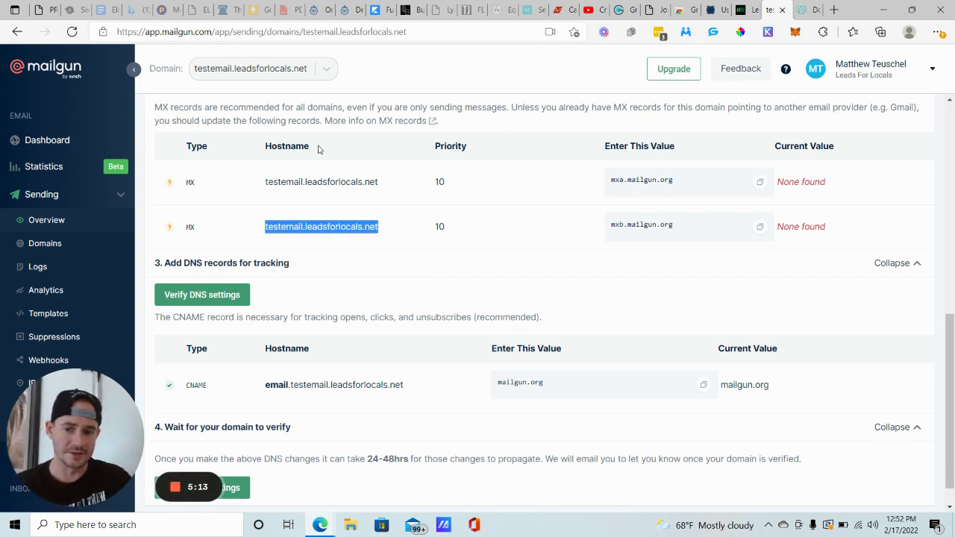
{"action": "left_click", "coordinate": [809, 9]}
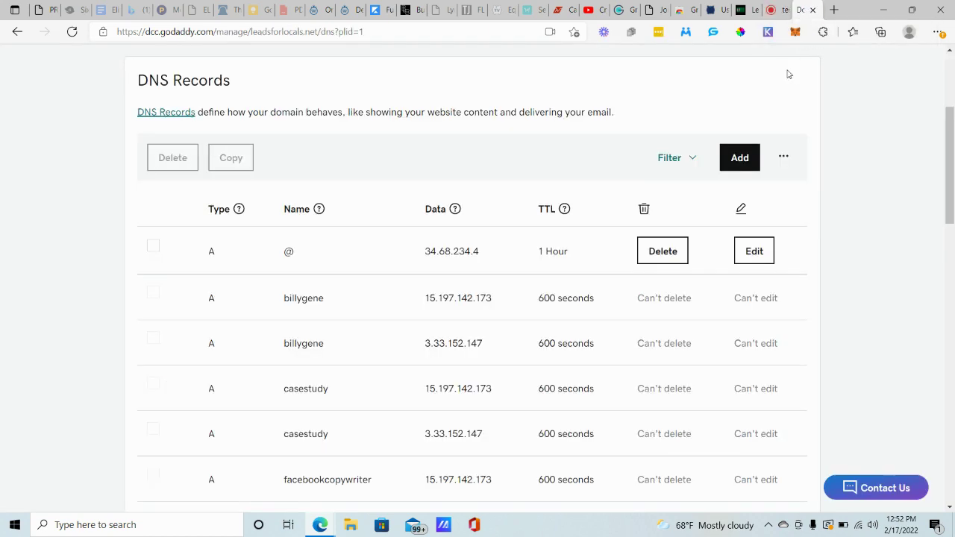
{"action": "left_click", "coordinate": [751, 216]}
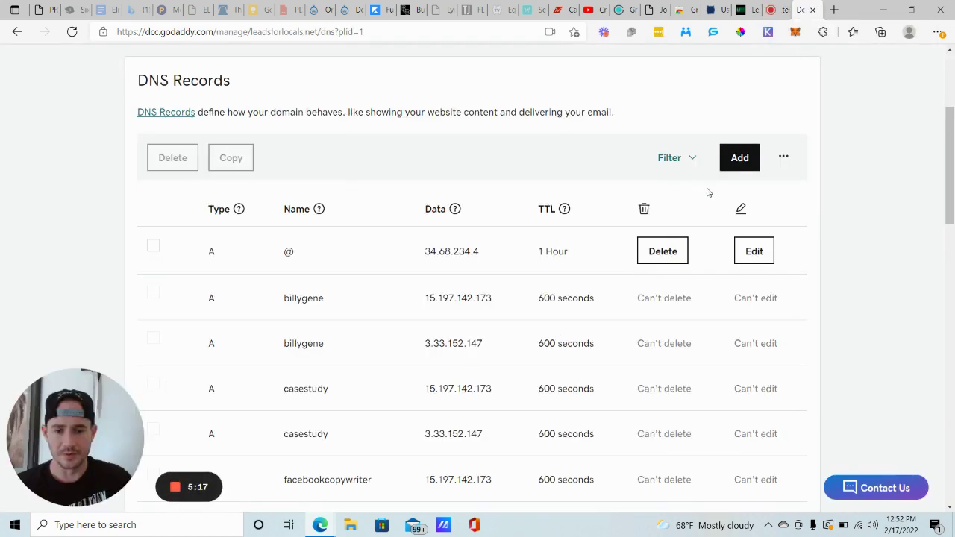
{"action": "left_click", "coordinate": [734, 158]}
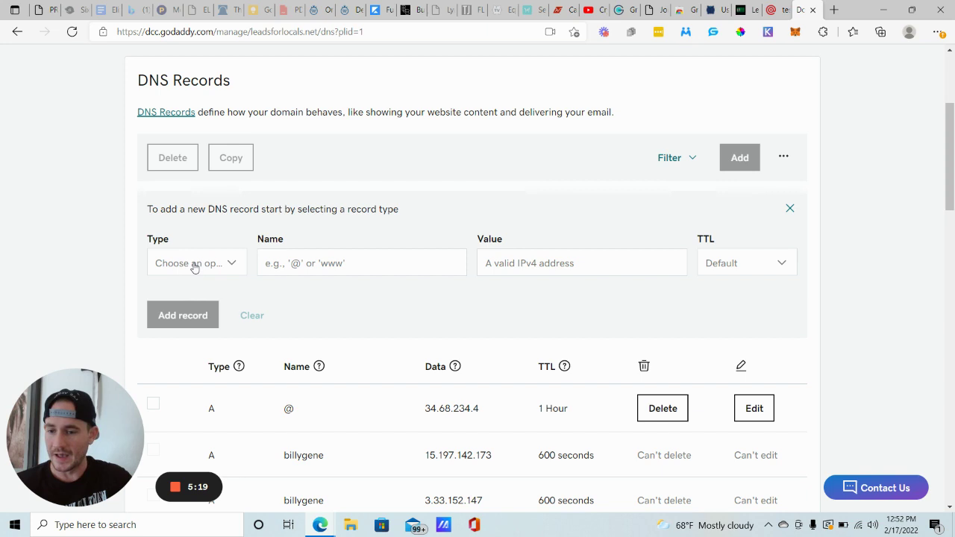
{"action": "left_click", "coordinate": [191, 269]}
{"action": "left_click", "coordinate": [173, 400]}
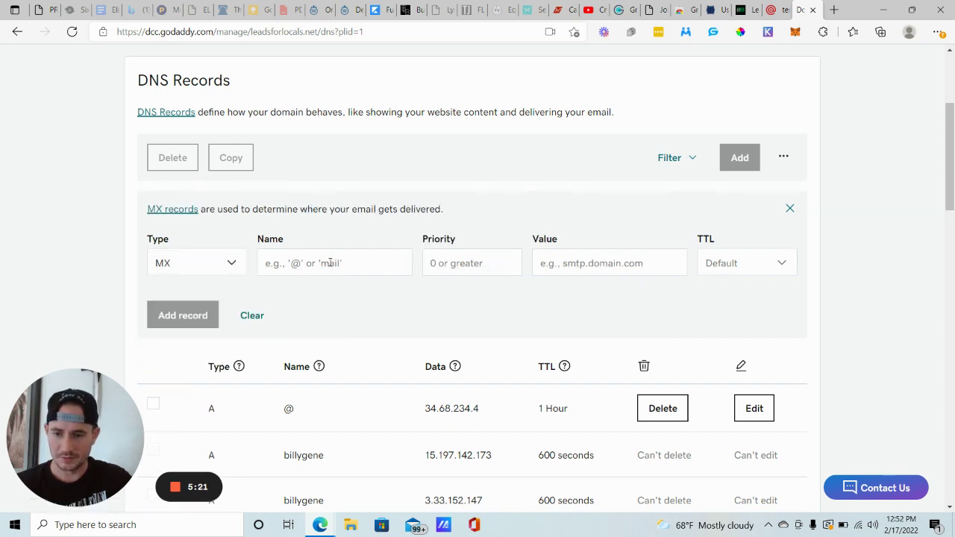
{"action": "left_click", "coordinate": [329, 262]}
{"action": "key", "text": "ctrl+v"}
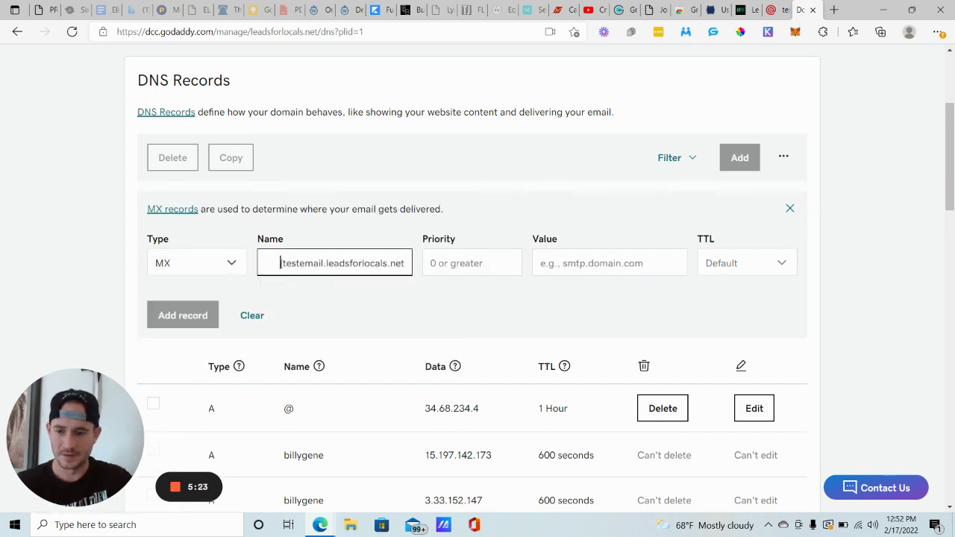
- Give it priority 10, value mxb.mailgun.org and a 1 Hour TTL, then save it
{"action": "left_click", "coordinate": [444, 262]}
{"action": "type", "text": "10"}
{"action": "left_click", "coordinate": [779, 10]}
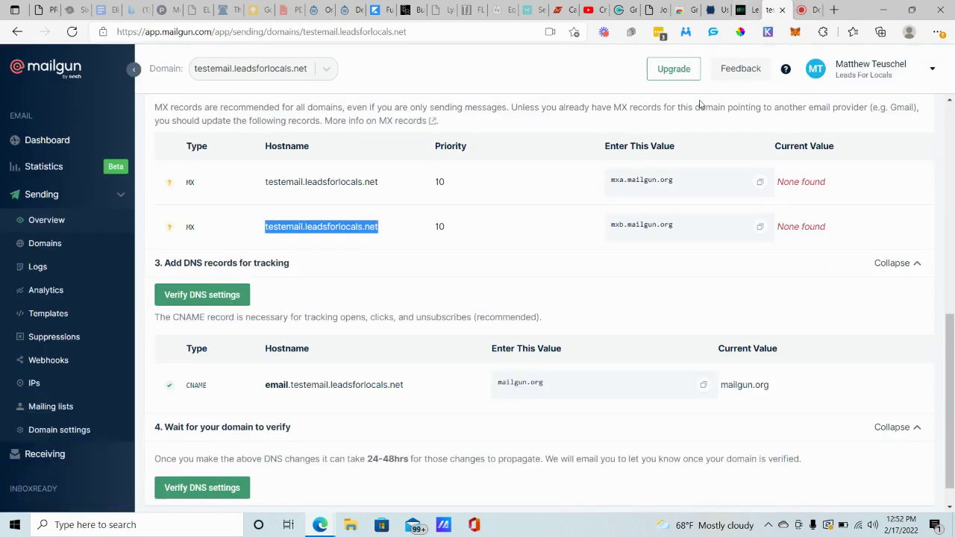
{"action": "left_click", "coordinate": [761, 228]}
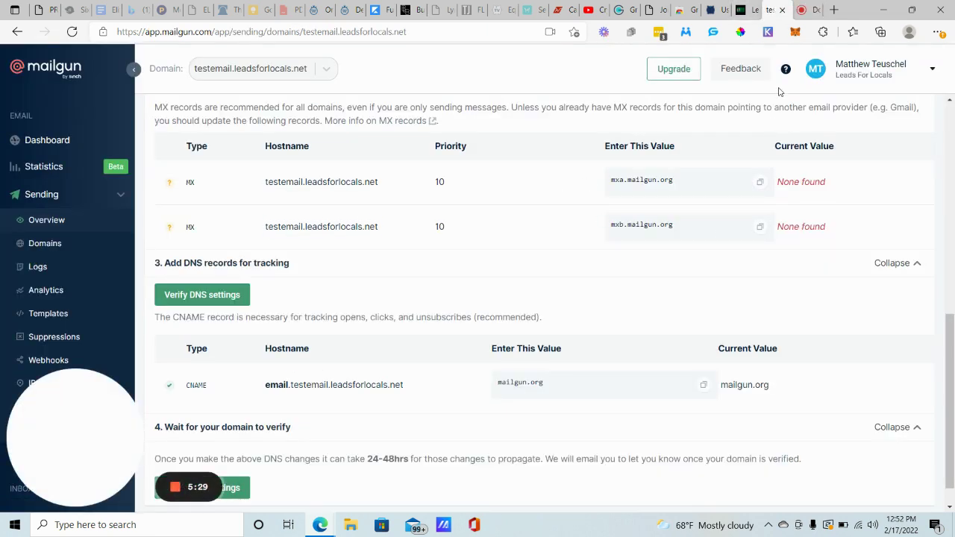
{"action": "left_click", "coordinate": [806, 13]}
{"action": "left_click", "coordinate": [634, 262]}
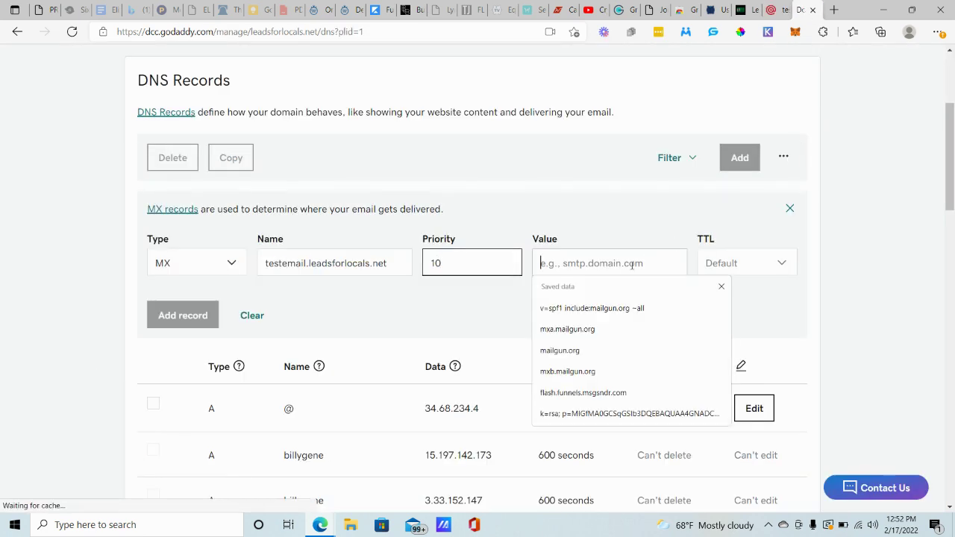
{"action": "key", "text": "ctrl+v"}
{"action": "left_click", "coordinate": [752, 263]}
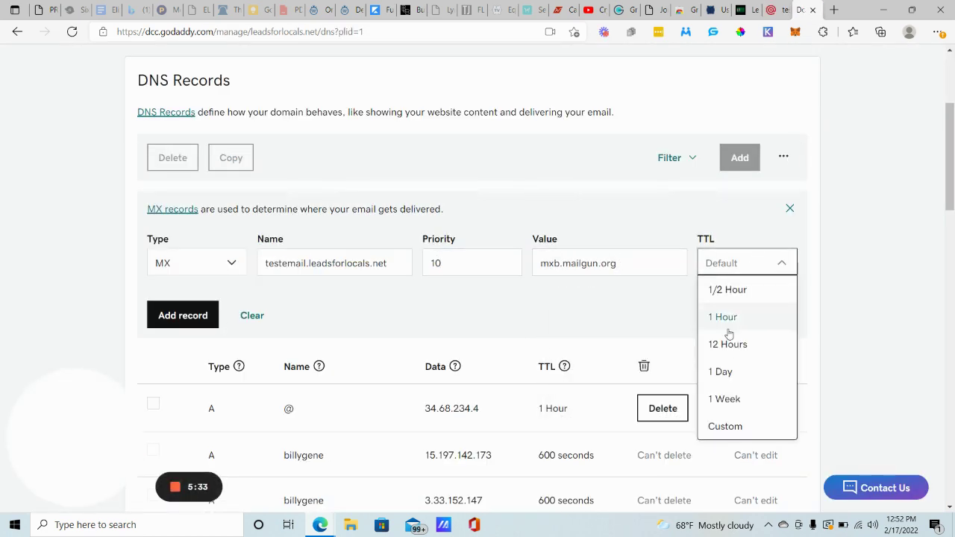
{"action": "left_click", "coordinate": [725, 317]}
{"action": "left_click", "coordinate": [184, 315]}
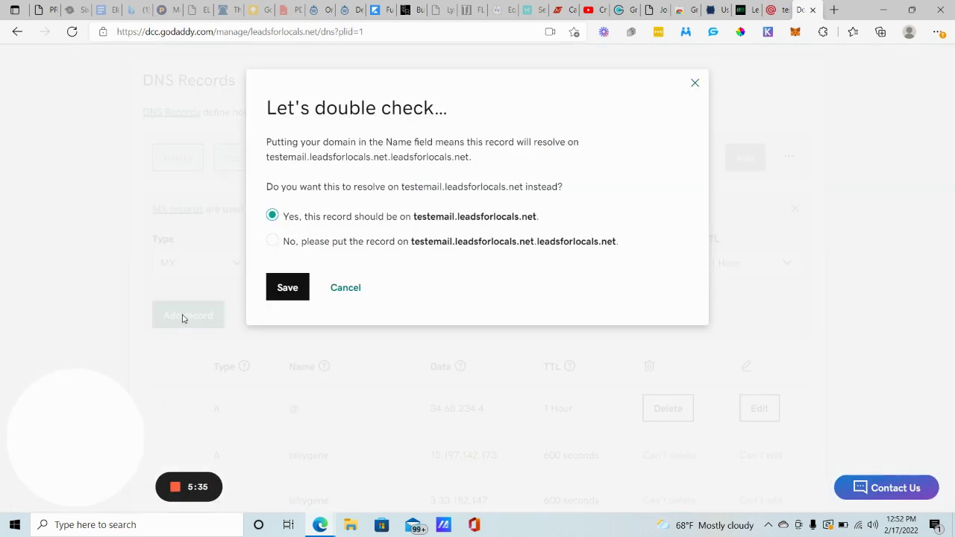
{"action": "left_click", "coordinate": [285, 285]}
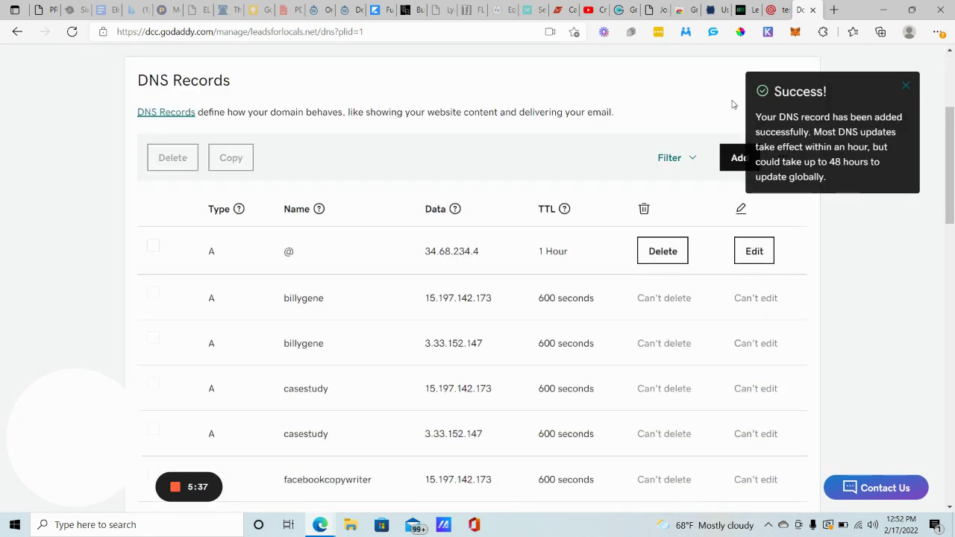
- Start a CNAME record named email.testemail.leadsforlocals.net, copied from Mailgun
{"action": "left_click", "coordinate": [783, 10]}
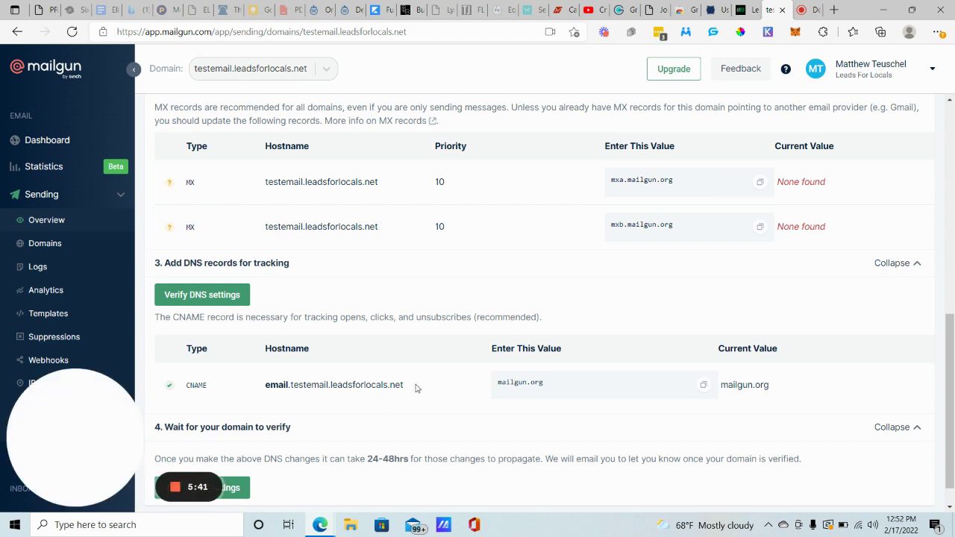
{"action": "left_click_drag", "start_coordinate": [416, 388], "coordinate": [246, 393]}
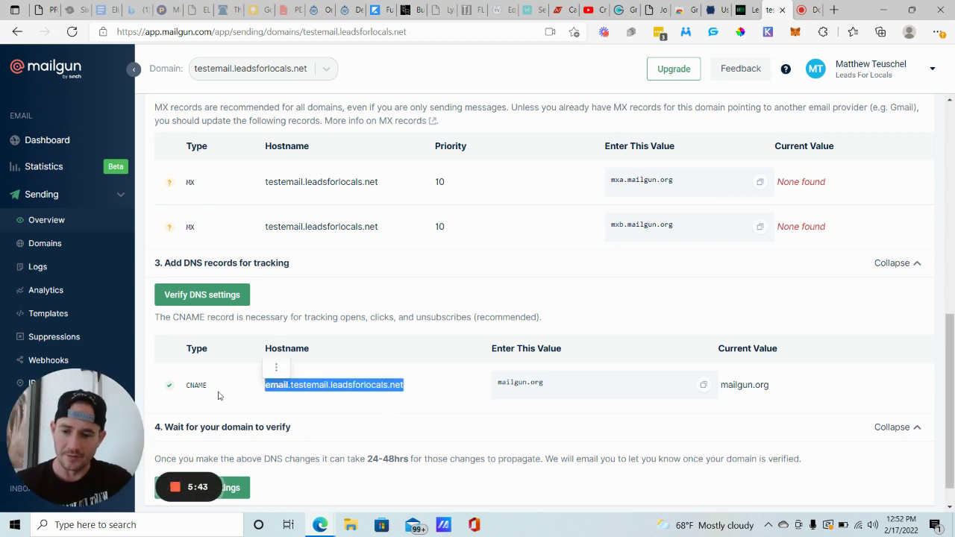
{"action": "scroll", "coordinate": [216, 362], "scroll_direction": "down", "scroll_amount": 1}
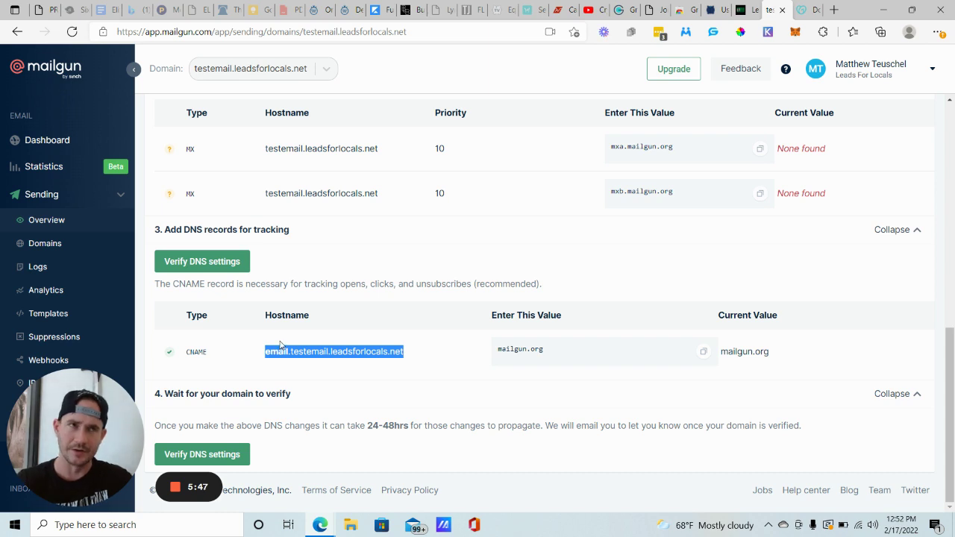
{"action": "left_click", "coordinate": [810, 10]}
{"action": "left_click", "coordinate": [741, 166]}
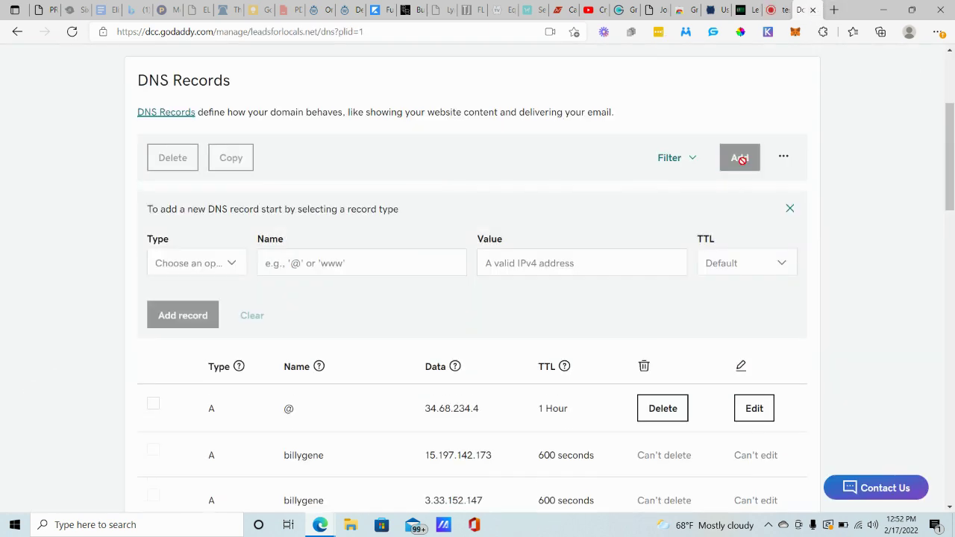
{"action": "left_click", "coordinate": [229, 265]}
{"action": "scroll", "coordinate": [190, 332], "scroll_direction": "down", "scroll_amount": 1}
{"action": "left_click", "coordinate": [190, 348]}
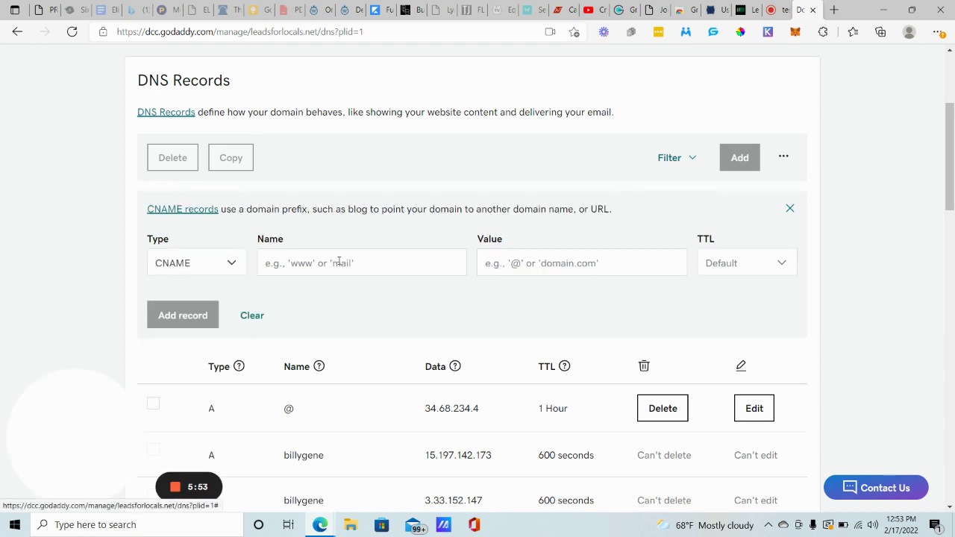
{"action": "left_click", "coordinate": [341, 262]}
{"action": "key", "text": "ctrl+v"}
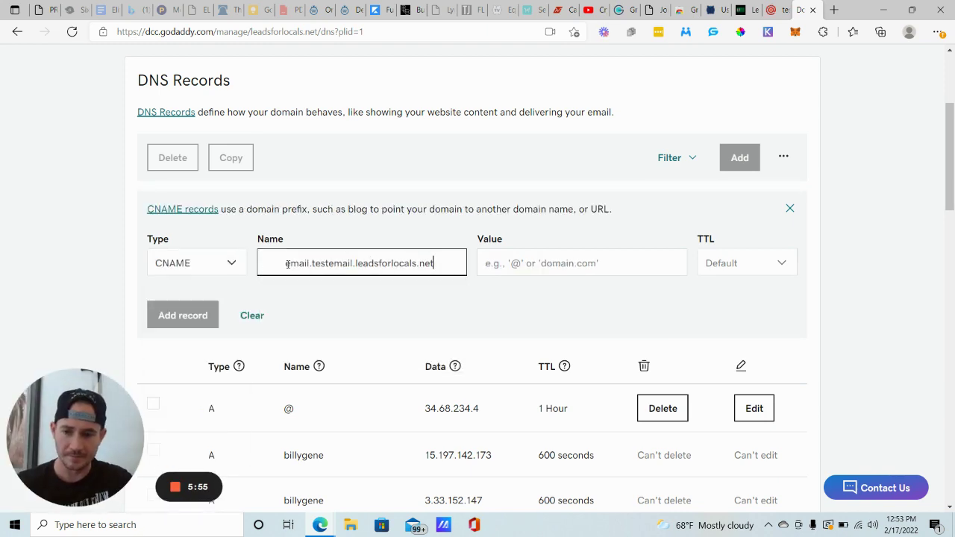
- Point the CNAME record to mailgun.org with a 1 Hour TTL and save it
{"action": "left_click", "coordinate": [774, 10]}
{"action": "left_click", "coordinate": [703, 351]}
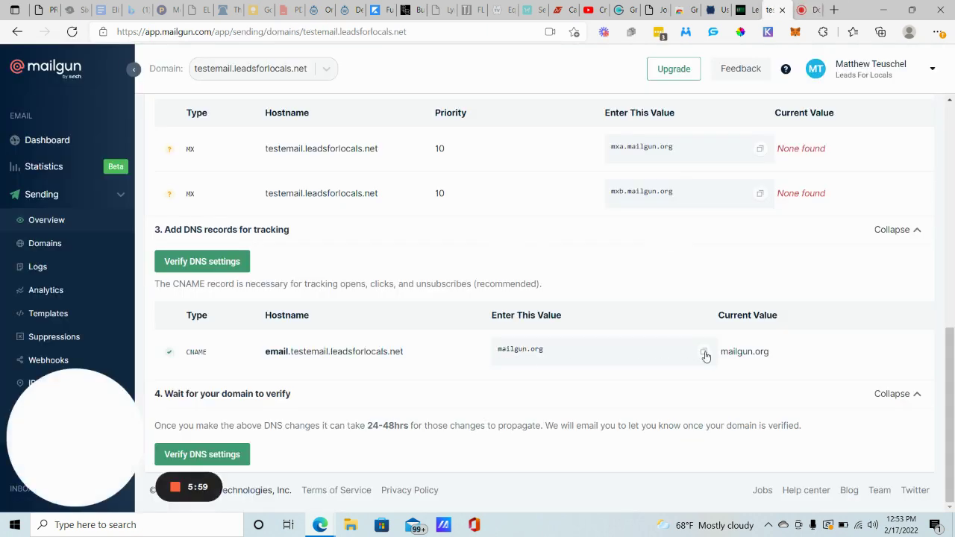
{"action": "left_click", "coordinate": [813, 10]}
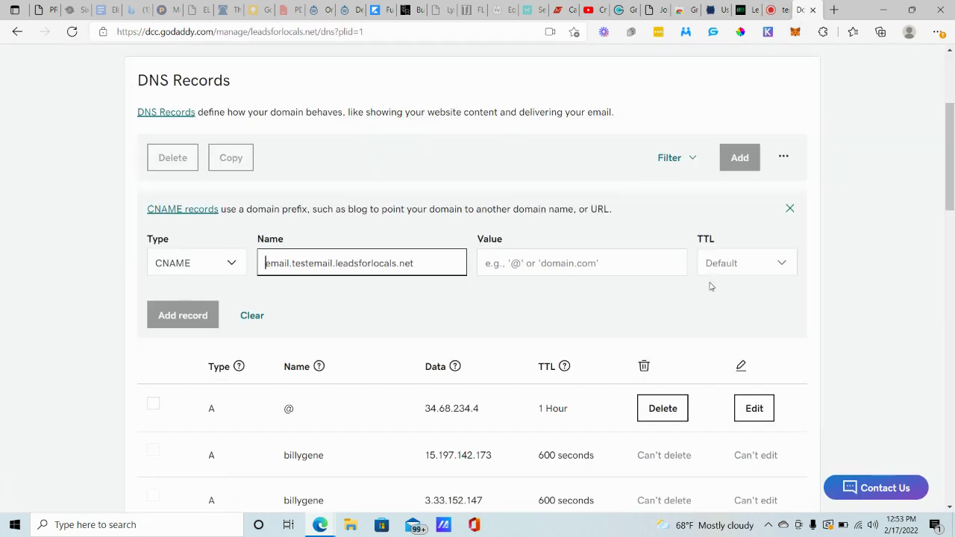
{"action": "left_click", "coordinate": [597, 262]}
{"action": "key", "text": "ctrl+v"}
{"action": "left_click", "coordinate": [739, 264]}
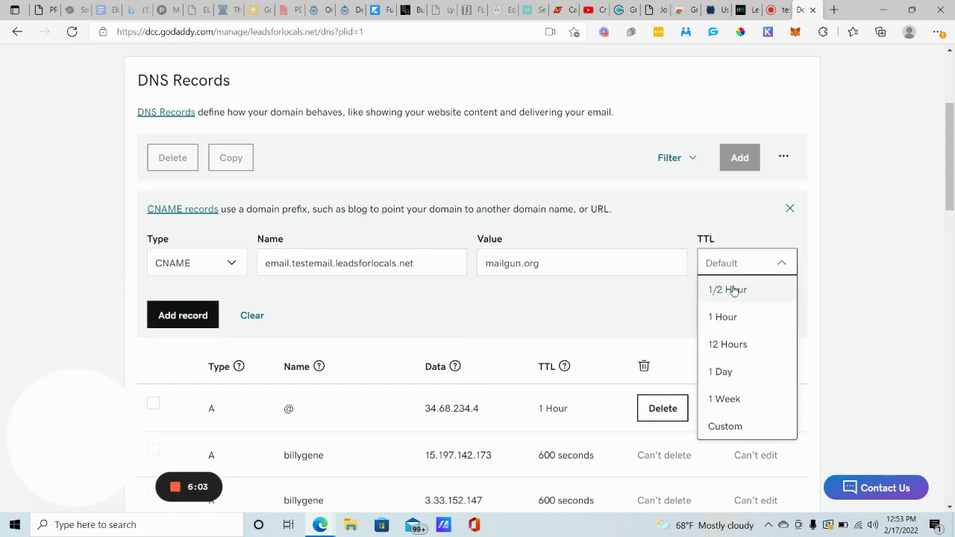
{"action": "left_click", "coordinate": [716, 315]}
{"action": "left_click", "coordinate": [192, 318]}
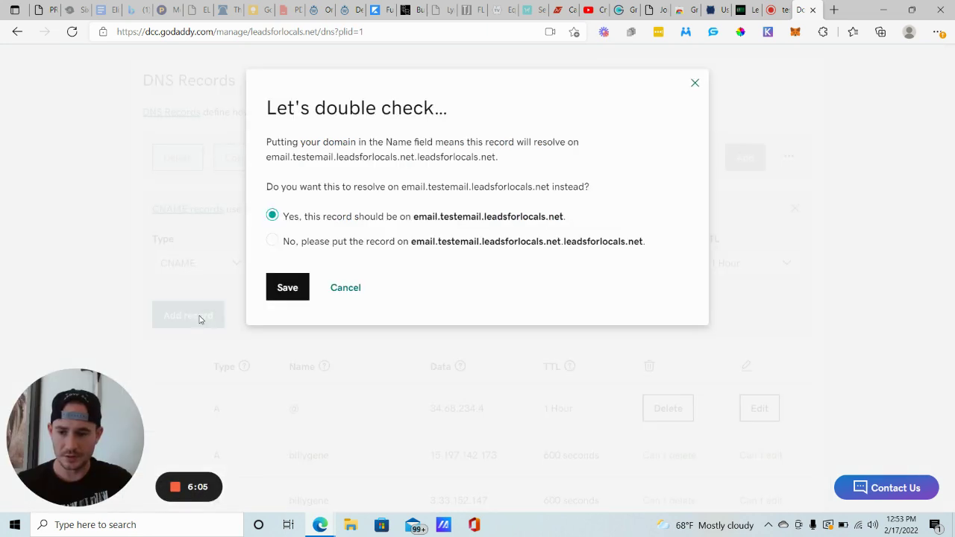
{"action": "left_click", "coordinate": [287, 288]}
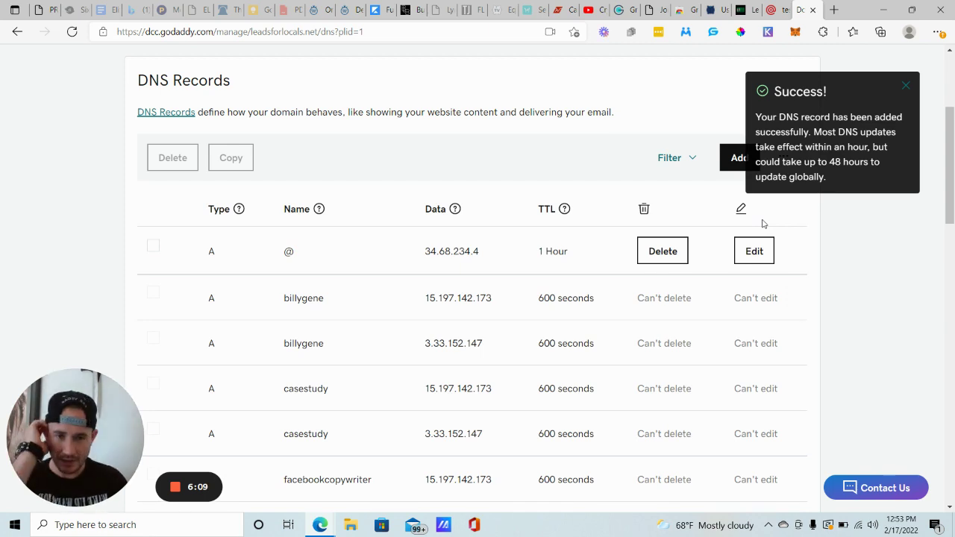
- Back in Mailgun, run Verify DNS settings for testemail.leadsforlocals.net and land on Sending Overview
{"action": "left_click", "coordinate": [774, 10]}
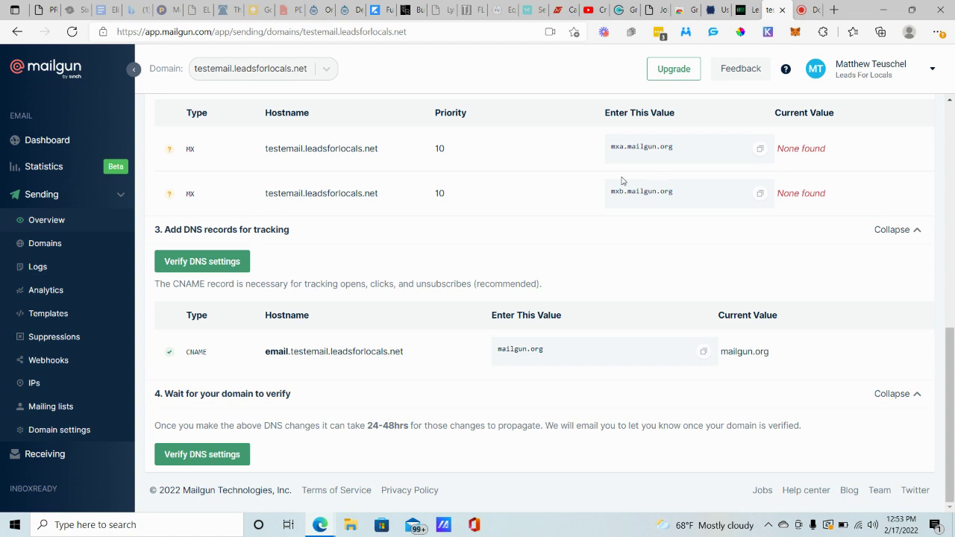
{"action": "scroll", "coordinate": [623, 181], "scroll_direction": "up", "scroll_amount": 10}
{"action": "scroll", "coordinate": [574, 190], "scroll_direction": "down", "scroll_amount": 10}
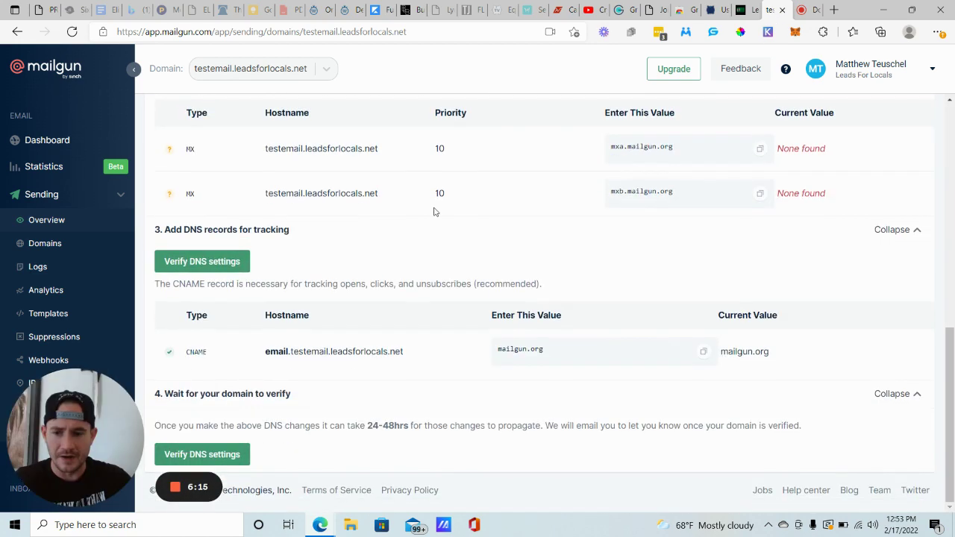
{"action": "left_click", "coordinate": [189, 262]}
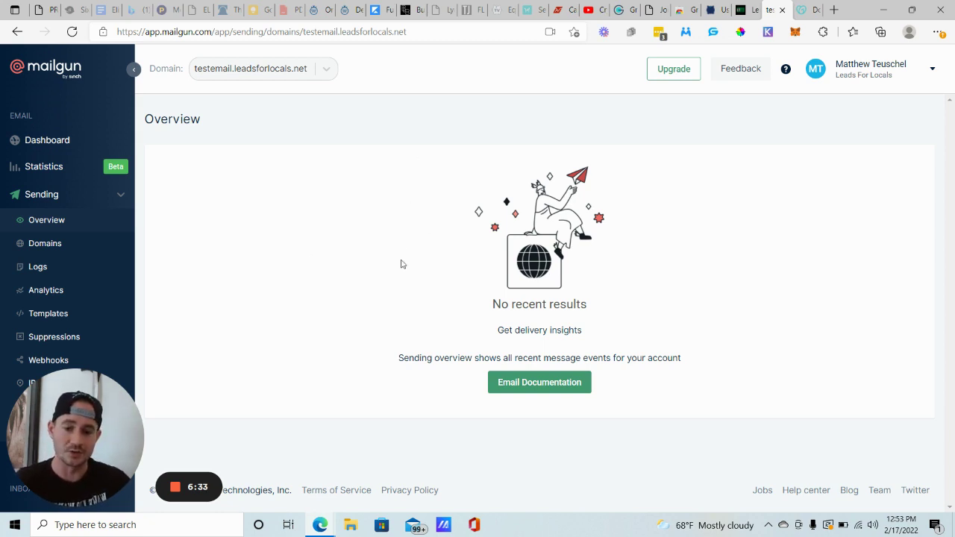
{"action": "scroll", "coordinate": [98, 273], "scroll_direction": "down", "scroll_amount": 3}
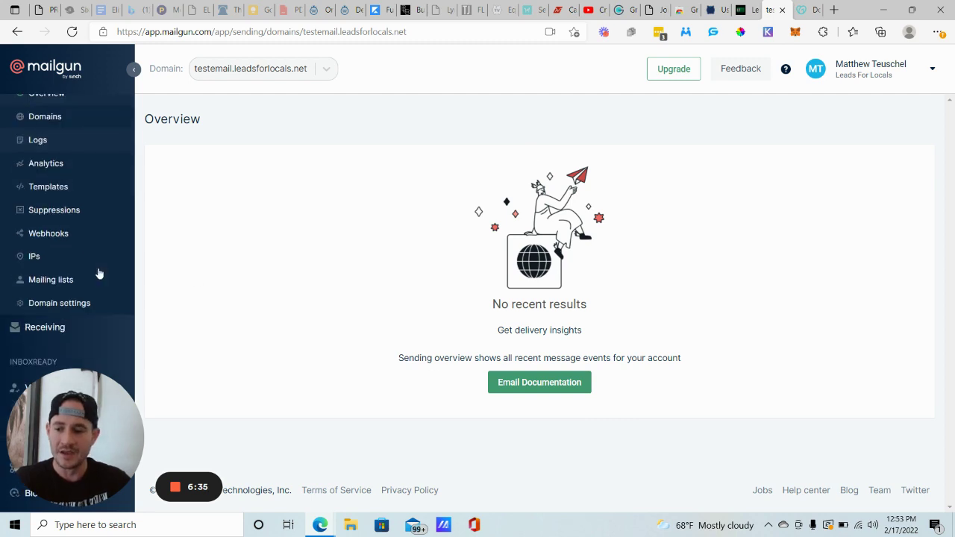
{"action": "scroll", "coordinate": [64, 188], "scroll_direction": "up", "scroll_amount": 2}
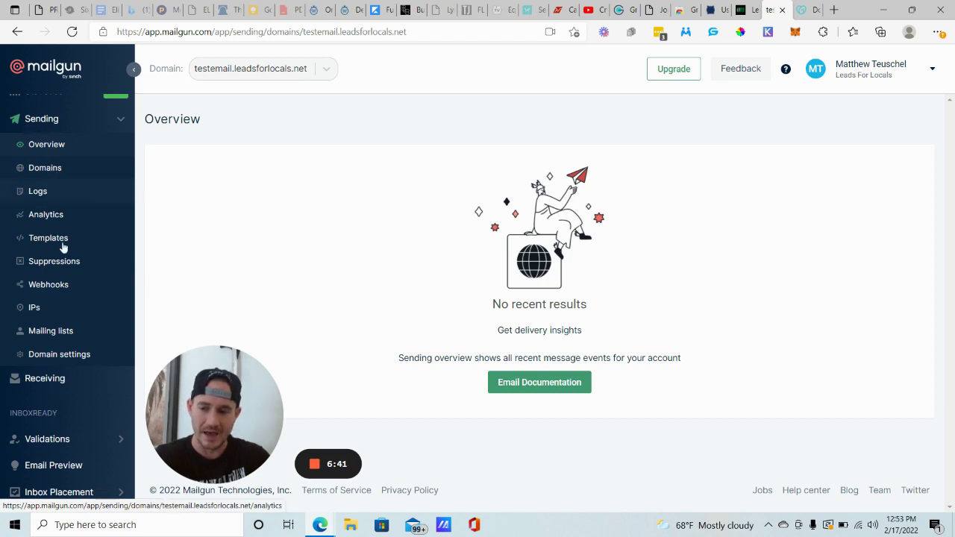
- Show the testemail.leadsforlocals.net DNS records list and recheck them
{"action": "left_click", "coordinate": [66, 358]}
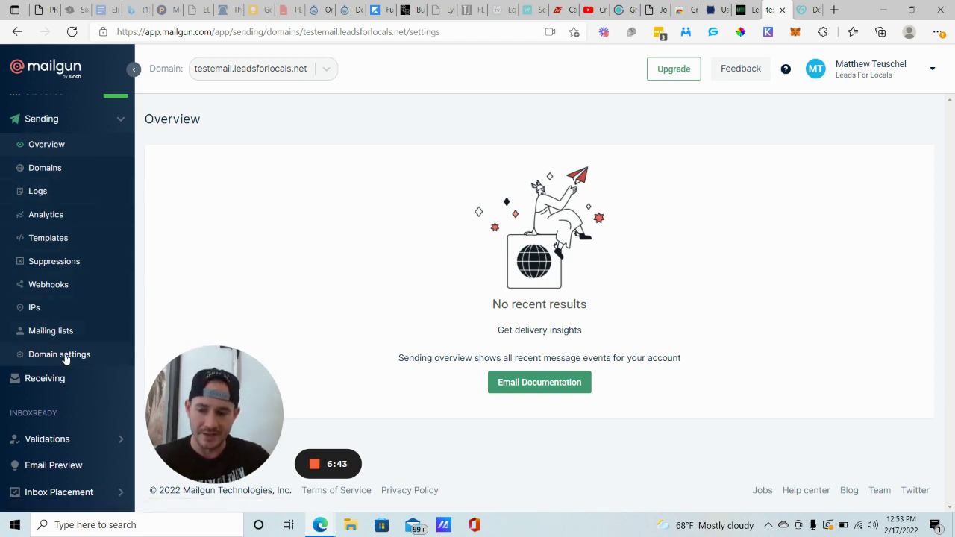
{"action": "left_click_drag", "start_coordinate": [196, 410], "coordinate": [65, 421]}
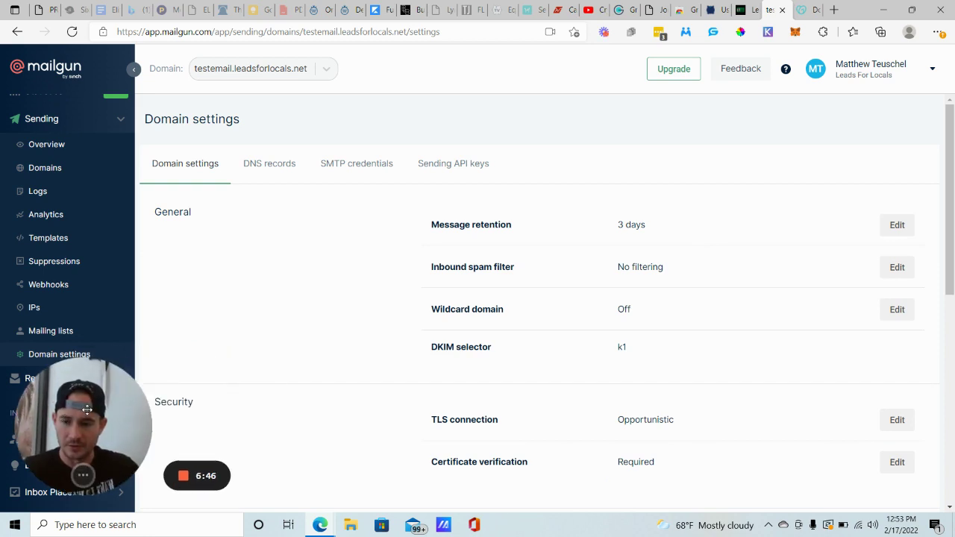
{"action": "left_click", "coordinate": [260, 164]}
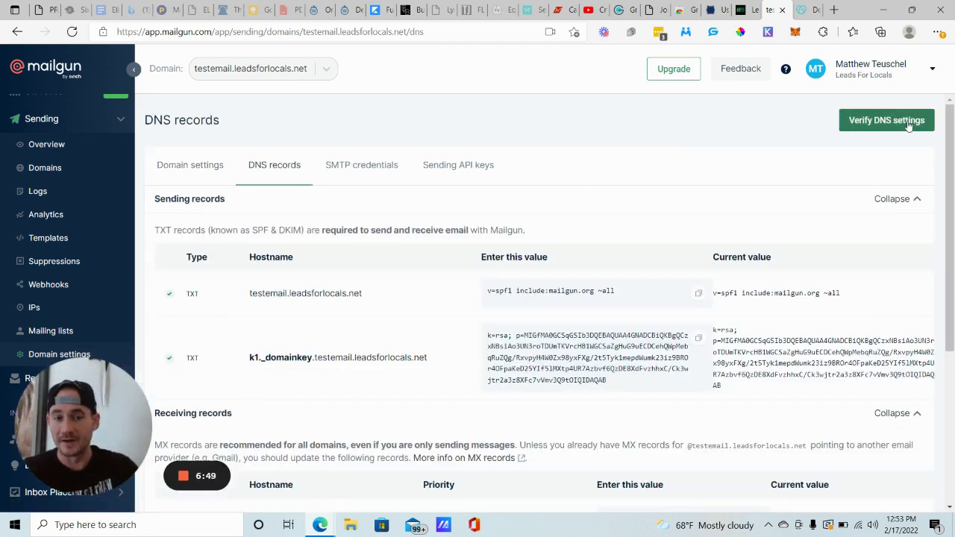
{"action": "left_click", "coordinate": [888, 120]}
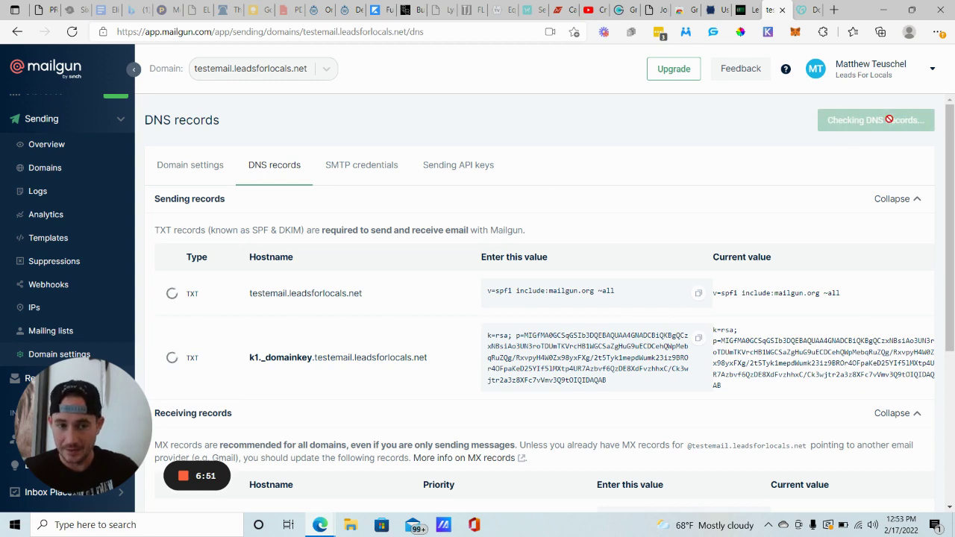
- On Domain settings, inspect the Unsubscribes tracking option and close it unchanged, leaving it off
{"action": "left_click", "coordinate": [193, 165]}
{"action": "scroll", "coordinate": [769, 202], "scroll_direction": "down", "scroll_amount": 3}
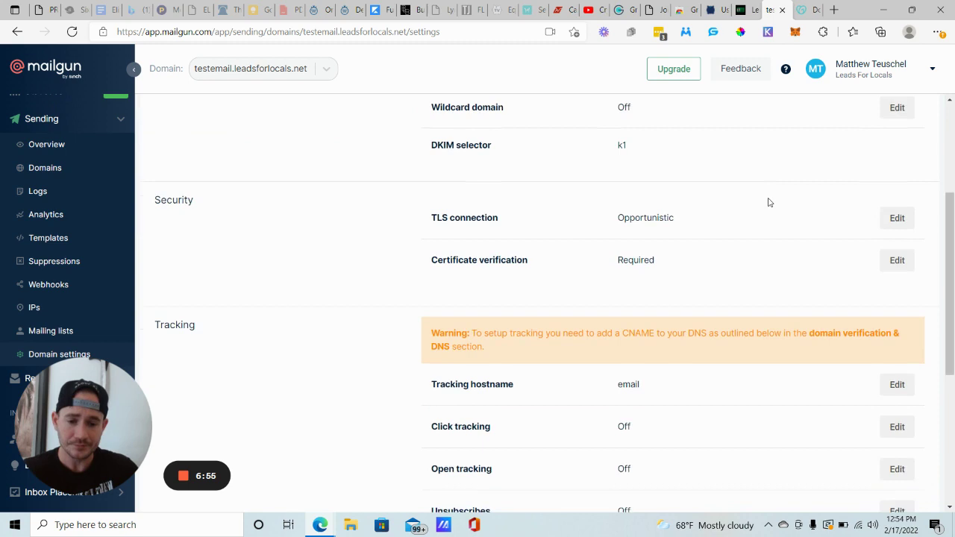
{"action": "scroll", "coordinate": [768, 202], "scroll_direction": "down", "scroll_amount": 3}
{"action": "scroll", "coordinate": [211, 200], "scroll_direction": "up", "scroll_amount": 2}
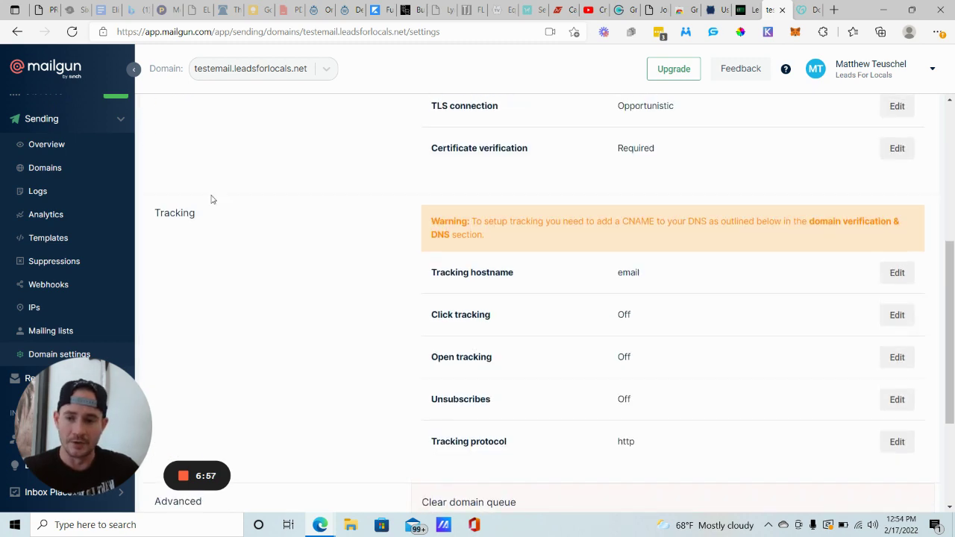
{"action": "scroll", "coordinate": [652, 221], "scroll_direction": "down", "scroll_amount": 1}
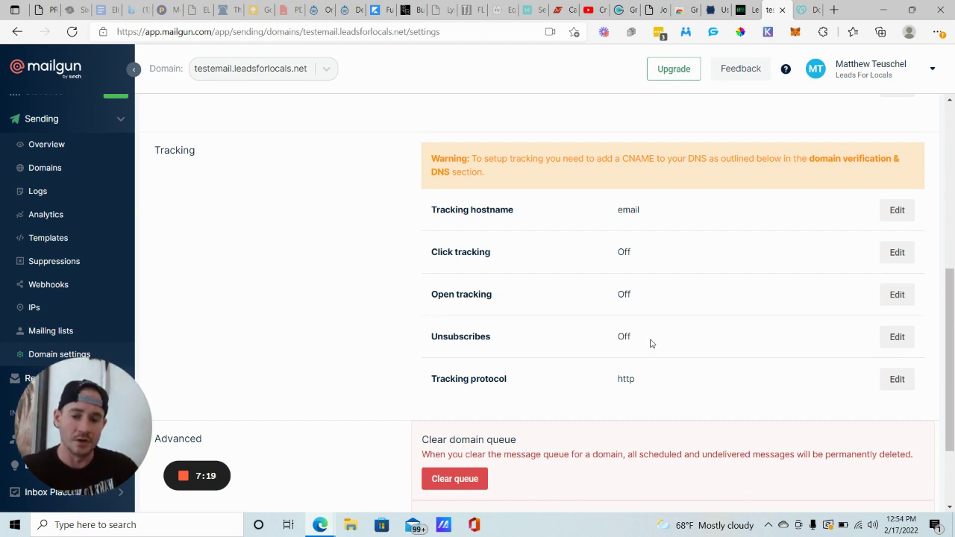
{"action": "left_click", "coordinate": [901, 340]}
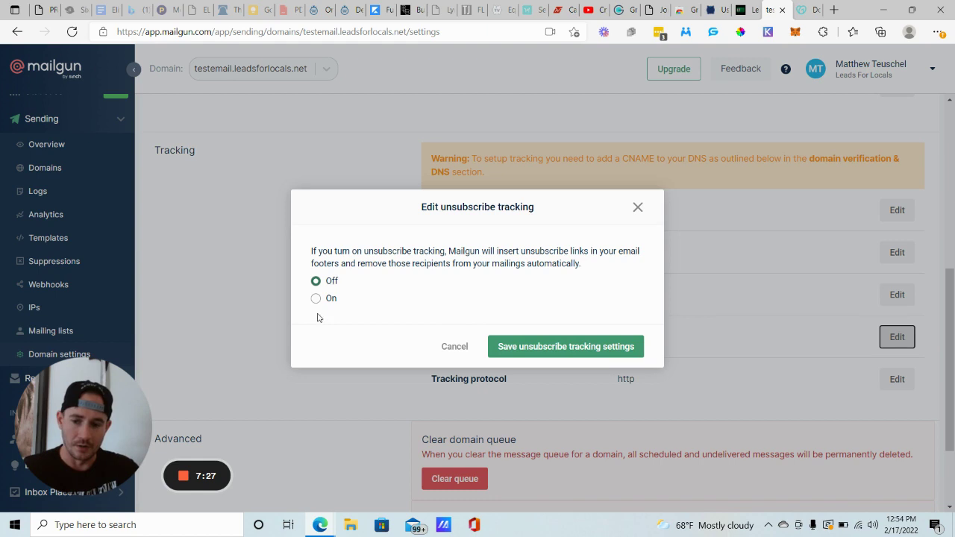
{"action": "left_click", "coordinate": [638, 207]}
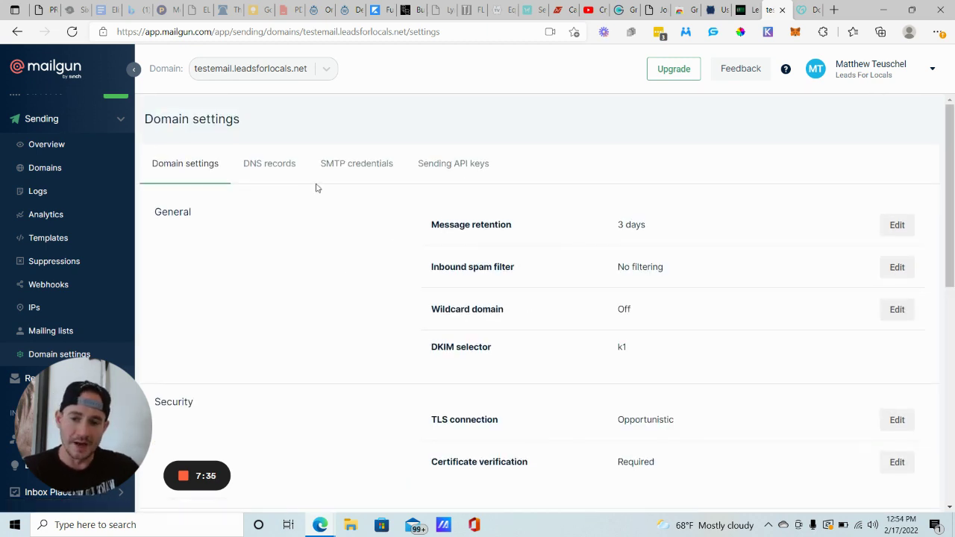
- Show the SMTP credentials tab and select the postmaster login for copying
{"action": "left_click", "coordinate": [365, 166]}
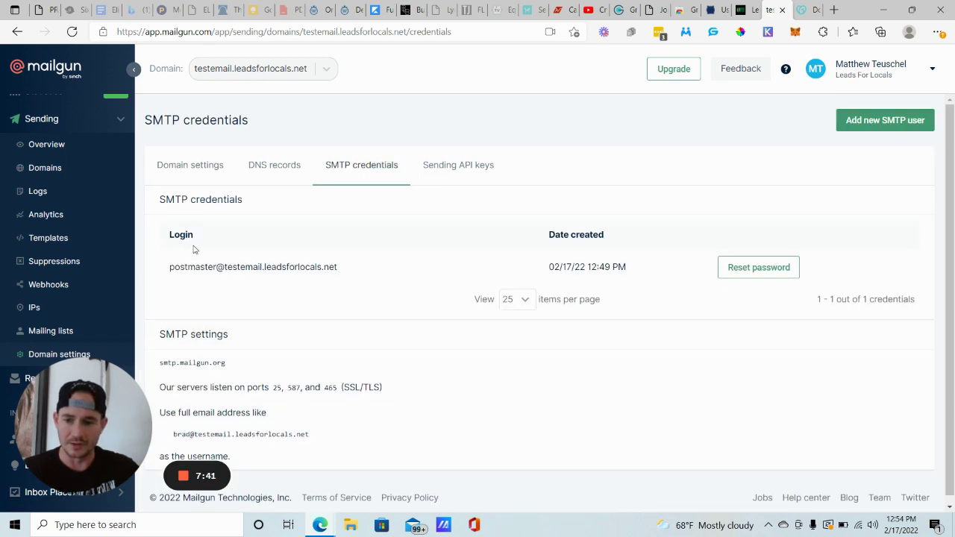
{"action": "left_click_drag", "start_coordinate": [340, 267], "coordinate": [171, 270]}
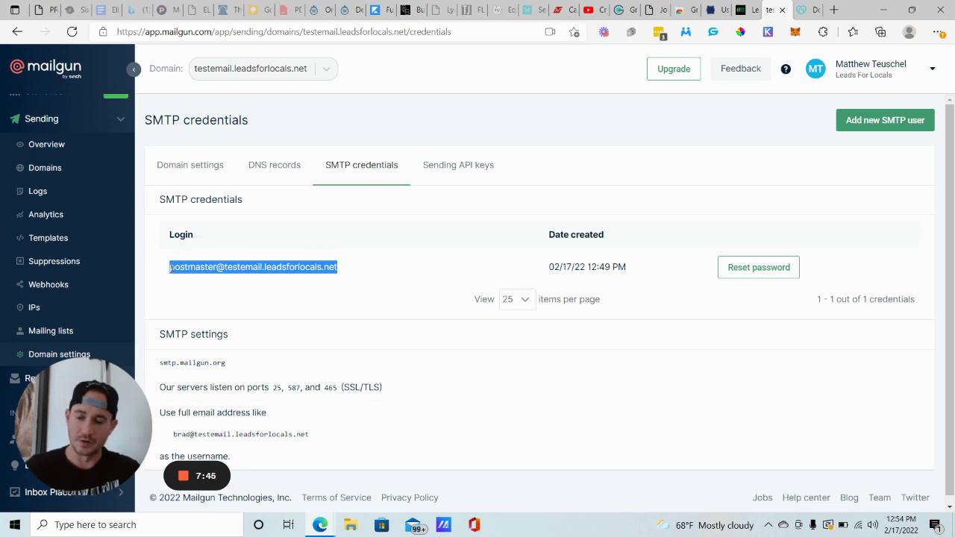
- In GoHighLevel Settings, go to SMTP & Mailgun Services showing Mailgun Test and Sendinblue
{"action": "left_click", "coordinate": [744, 10]}
{"action": "scroll", "coordinate": [25, 346], "scroll_direction": "down", "scroll_amount": 3}
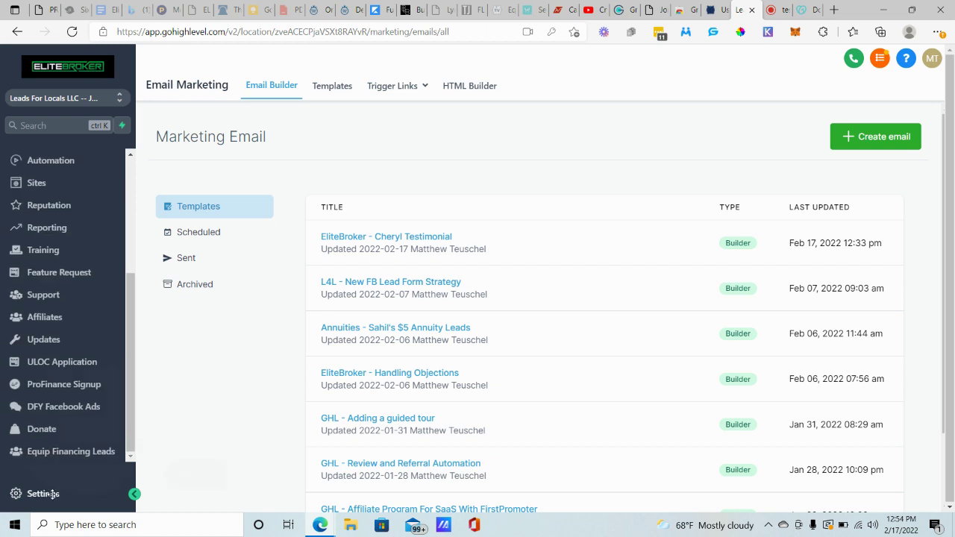
{"action": "left_click_drag", "start_coordinate": [57, 411], "coordinate": [220, 384]}
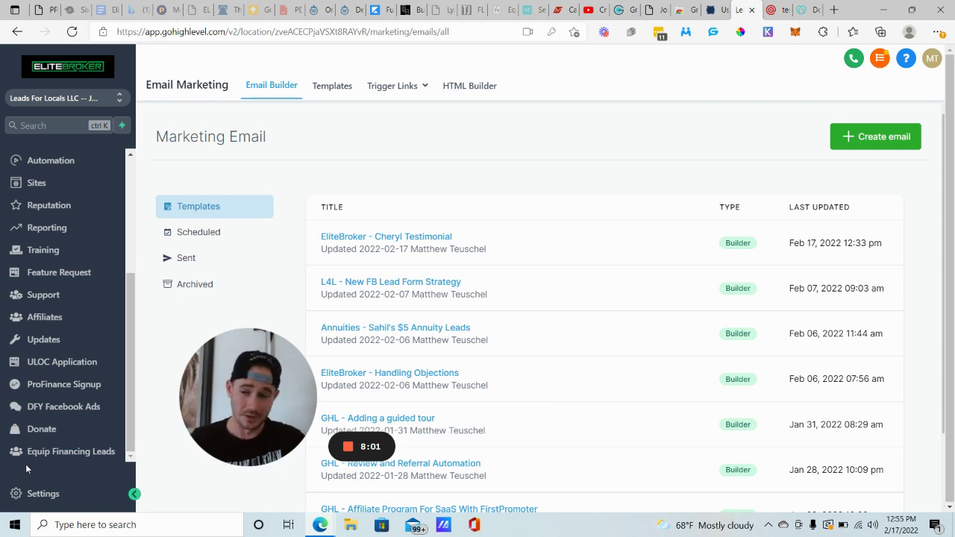
{"action": "left_click", "coordinate": [44, 493]}
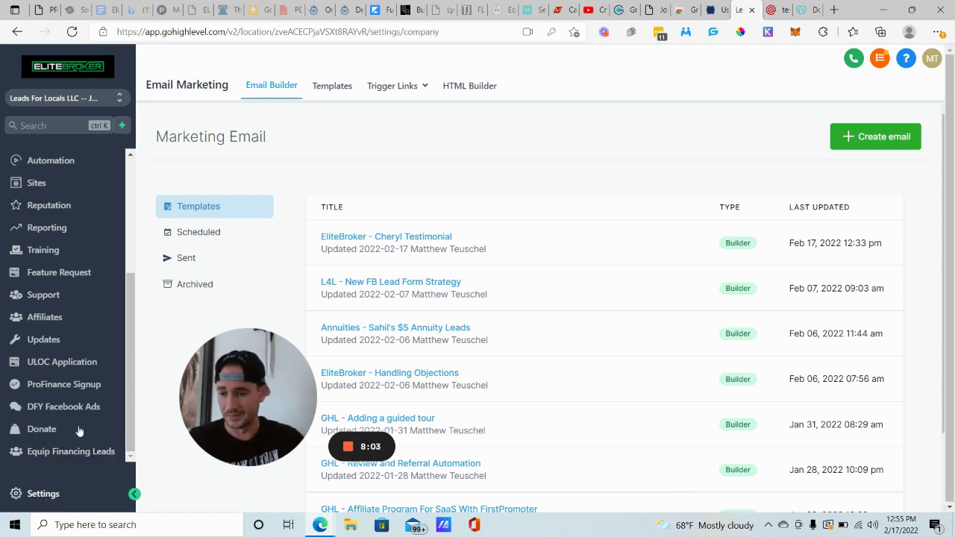
{"action": "scroll", "coordinate": [35, 409], "scroll_direction": "down", "scroll_amount": 1}
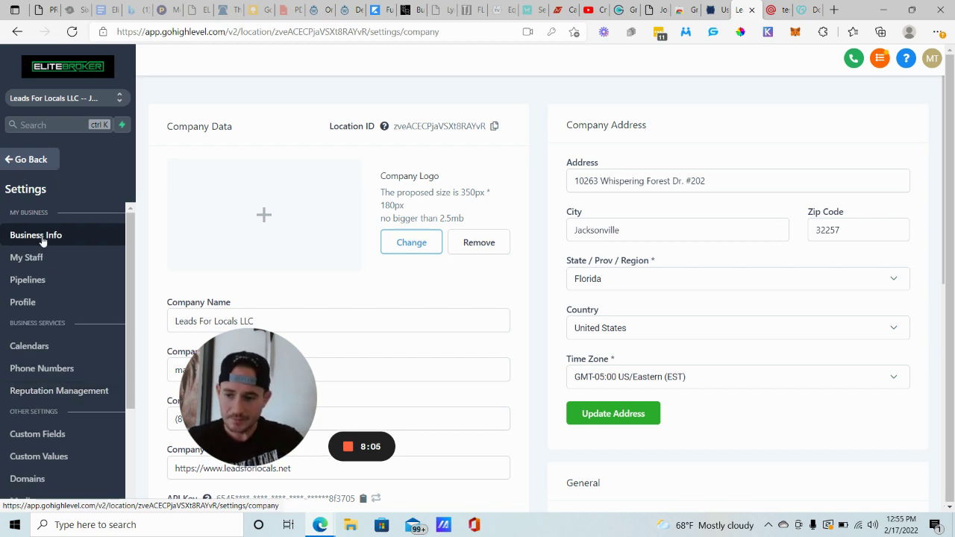
{"action": "scroll", "coordinate": [75, 429], "scroll_direction": "down", "scroll_amount": 2}
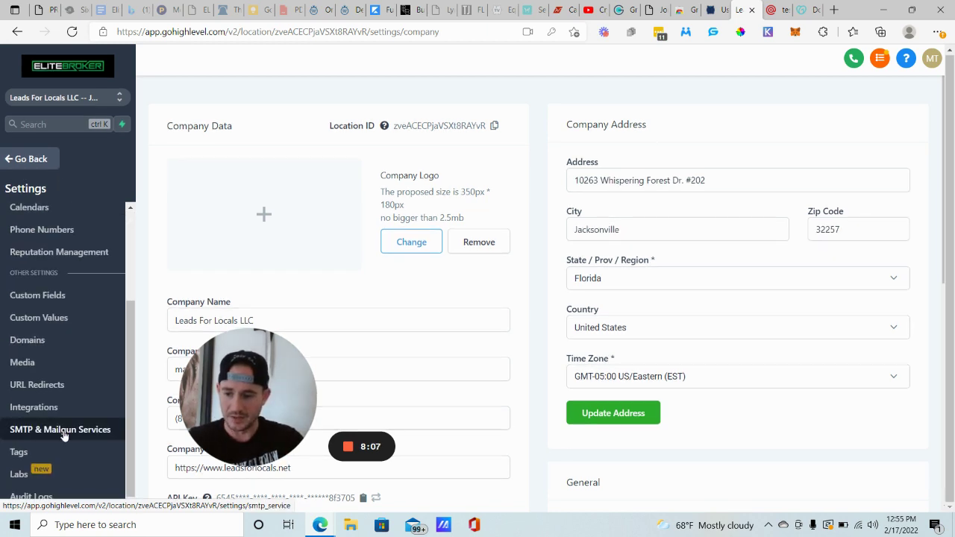
{"action": "left_click", "coordinate": [64, 432]}
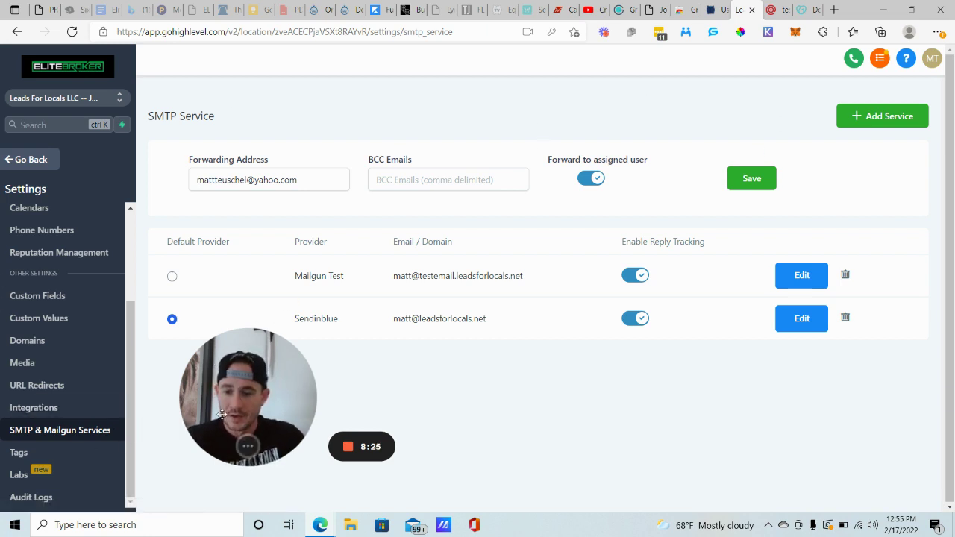
{"action": "left_click_drag", "start_coordinate": [221, 414], "coordinate": [215, 427]}
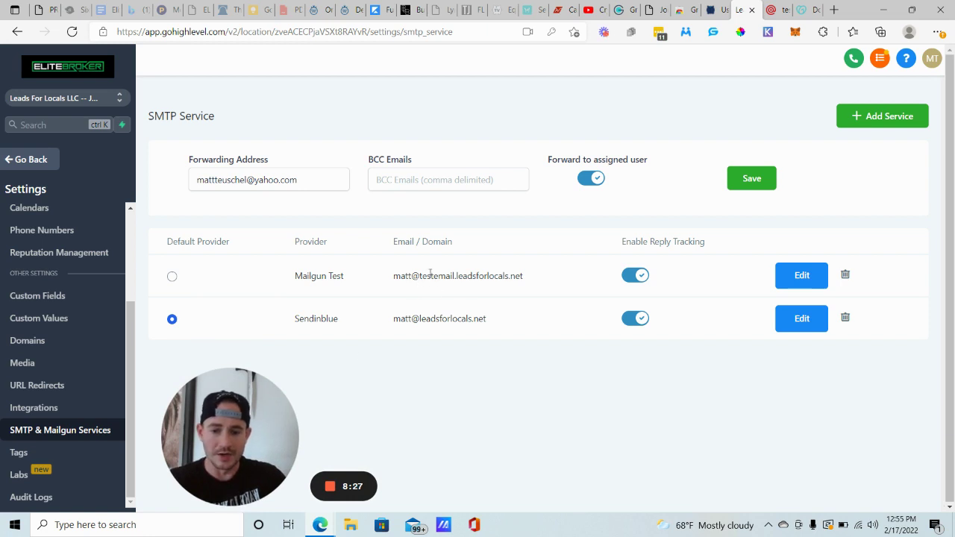
- Delete the Mailgun Test provider and start a new provider of type Other
{"action": "left_click", "coordinate": [846, 275]}
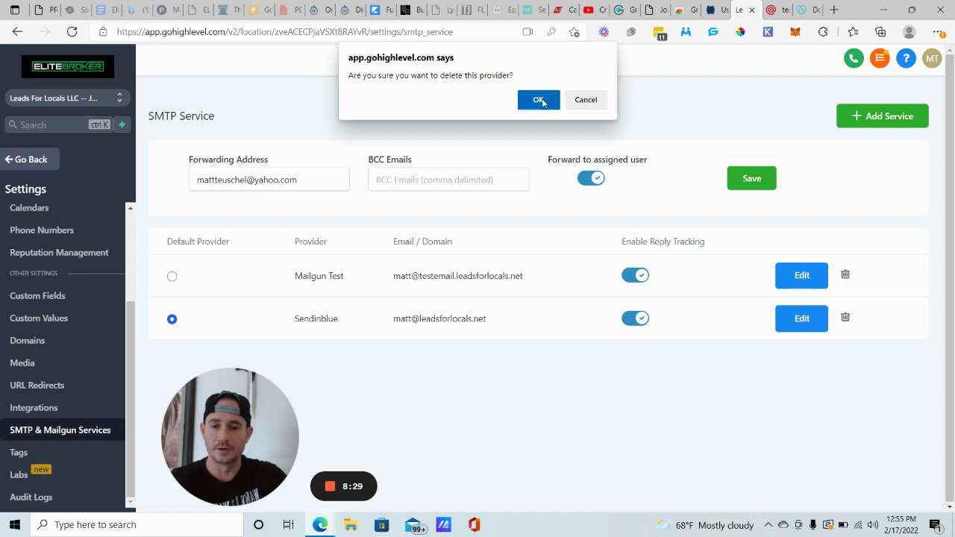
{"action": "left_click", "coordinate": [540, 101]}
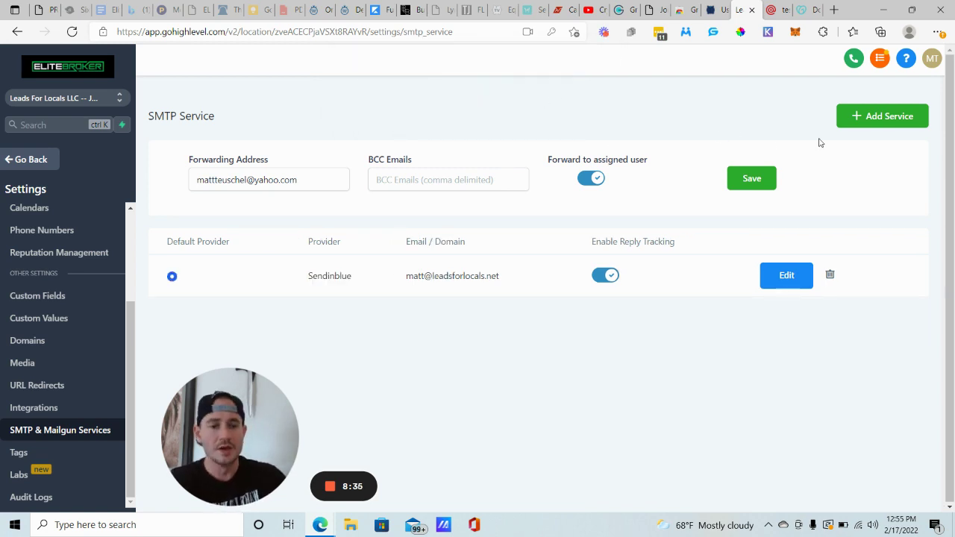
{"action": "left_click", "coordinate": [888, 118]}
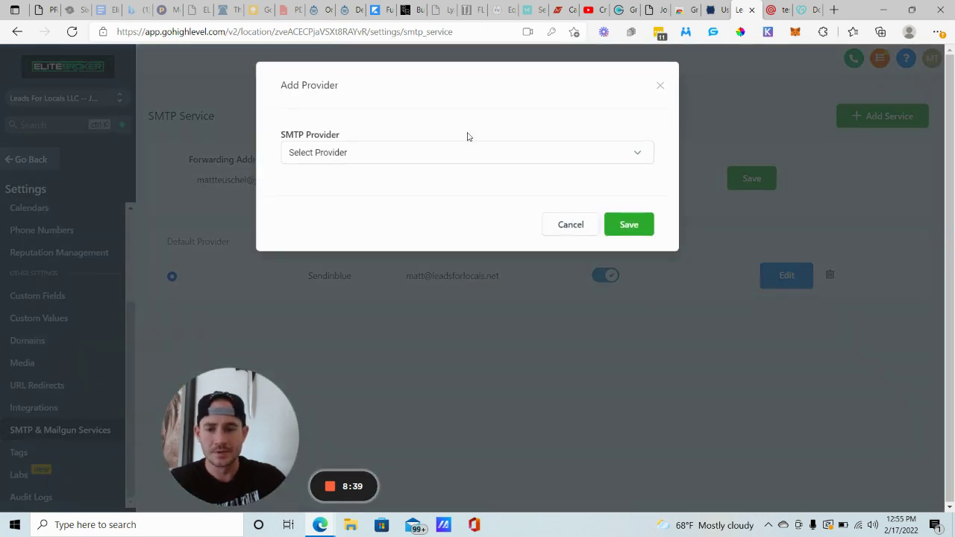
{"action": "left_click", "coordinate": [332, 156]}
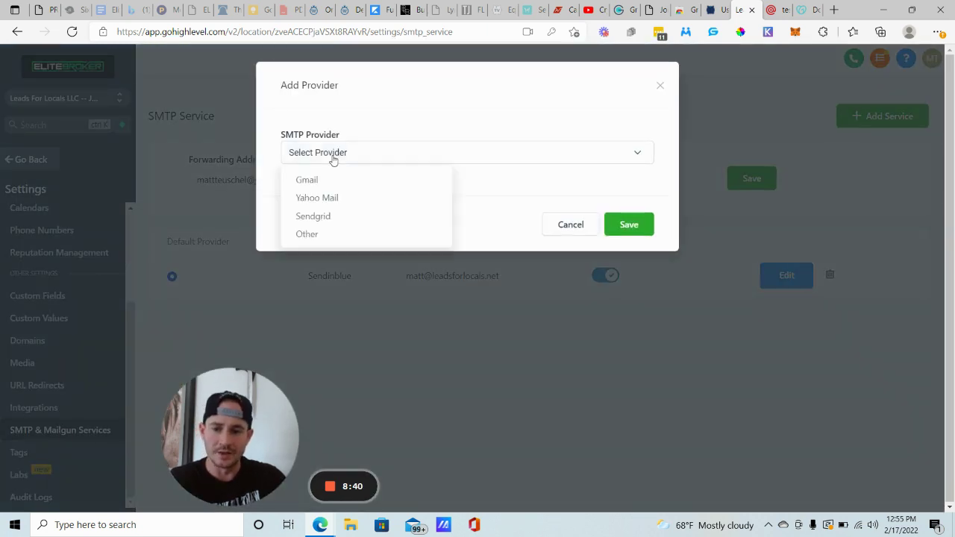
{"action": "left_click", "coordinate": [307, 236]}
- Name the provider Mailgun and set SMTP server smtp.mailgun.org from saved suggestions
{"action": "left_click", "coordinate": [323, 203]}
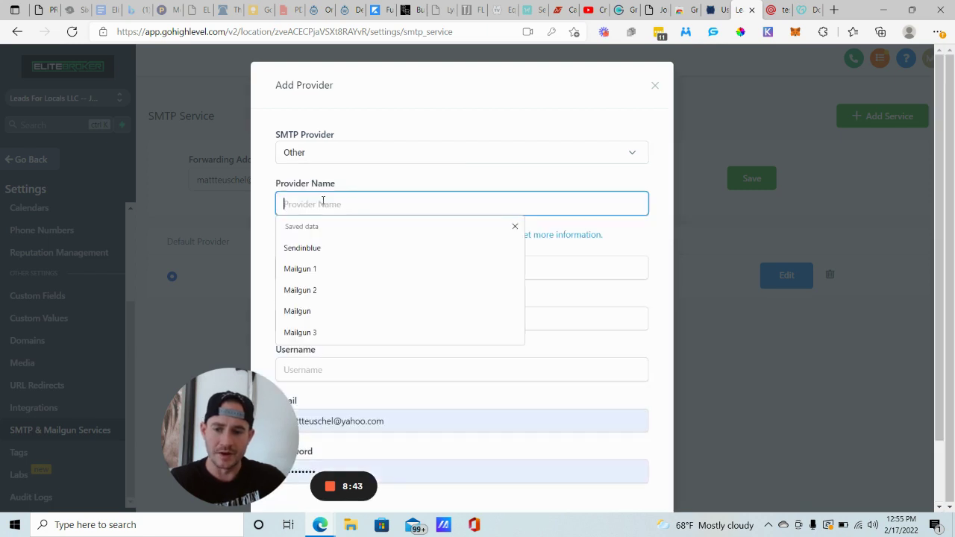
{"action": "key", "text": "Down"}
{"action": "key", "text": "Down"}
{"action": "key", "text": "Down"}
{"action": "key", "text": "Down"}
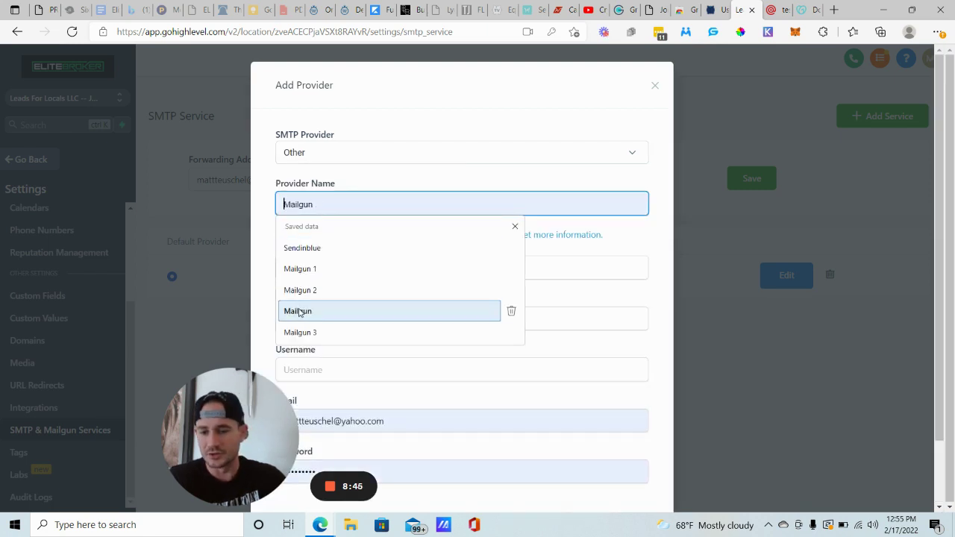
{"action": "key", "text": "Return"}
{"action": "left_click", "coordinate": [337, 267]}
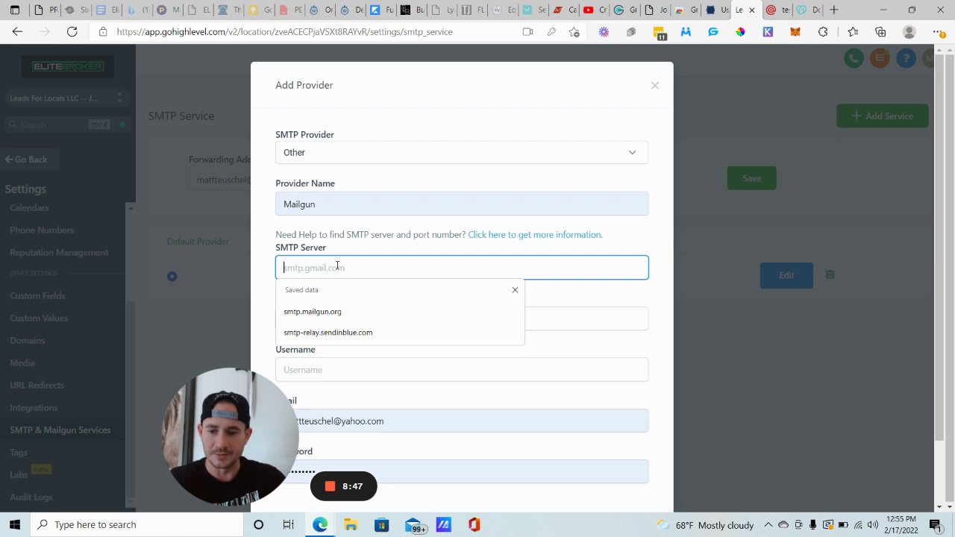
{"action": "left_click", "coordinate": [347, 312]}
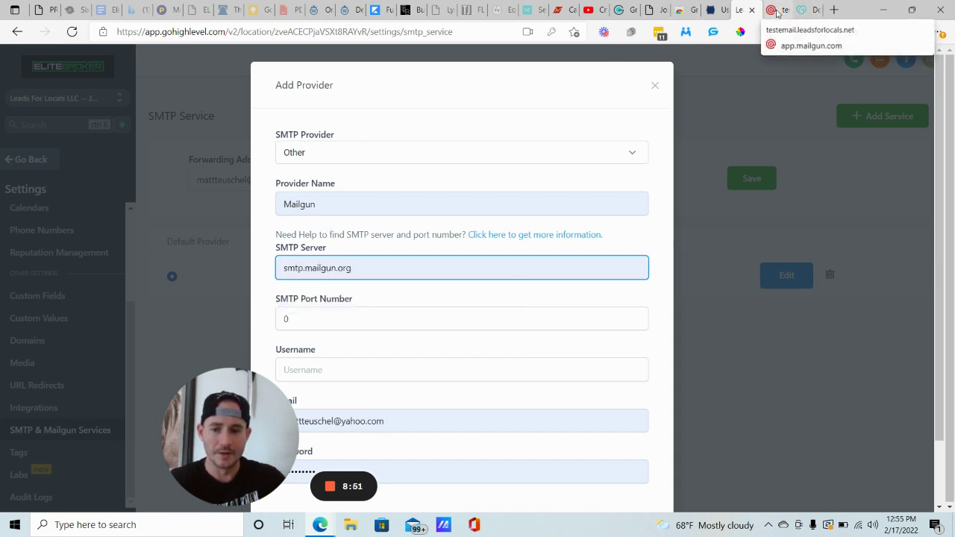
{"action": "left_click", "coordinate": [285, 267]}
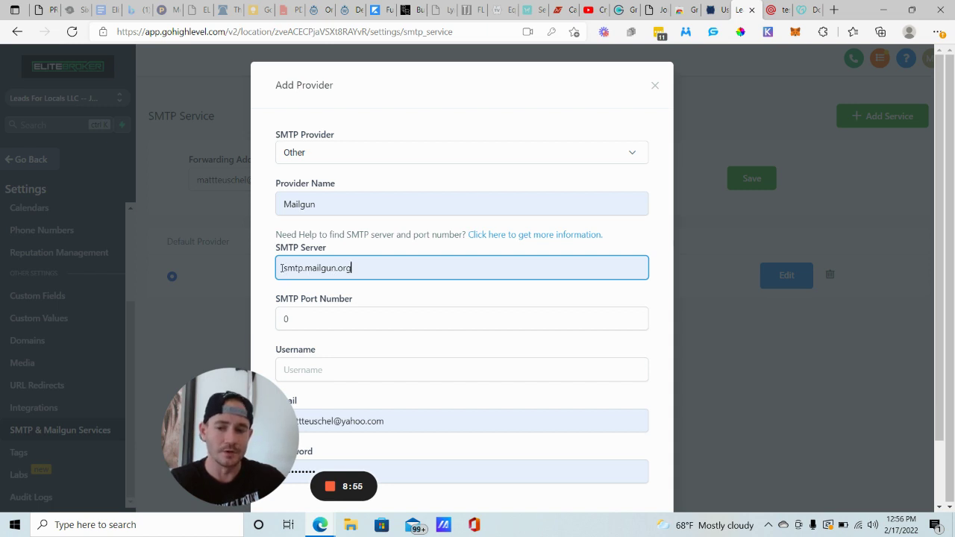
{"action": "left_click", "coordinate": [783, 10]}
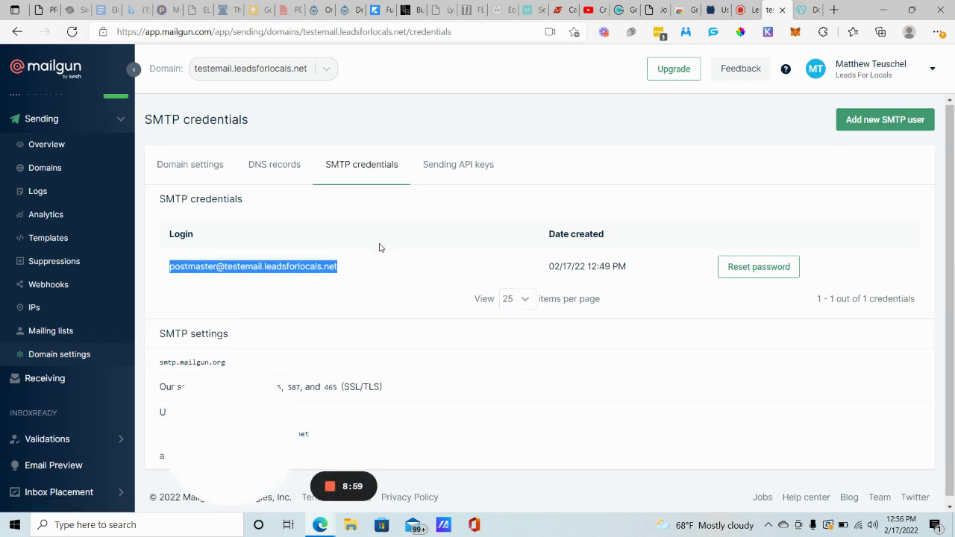
{"action": "scroll", "coordinate": [350, 270], "scroll_direction": "down", "scroll_amount": 1}
{"action": "left_click", "coordinate": [177, 411]}
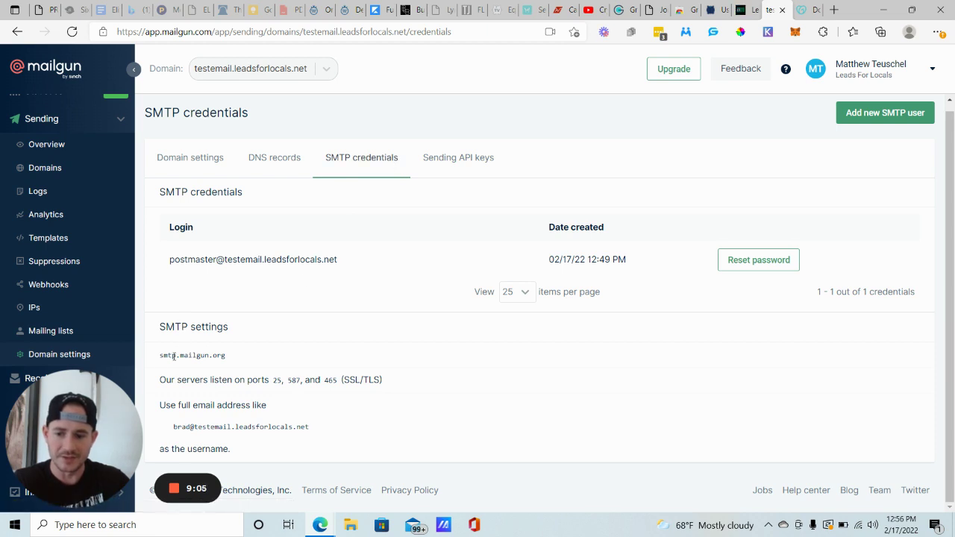
{"action": "left_click_drag", "start_coordinate": [158, 359], "coordinate": [226, 356]}
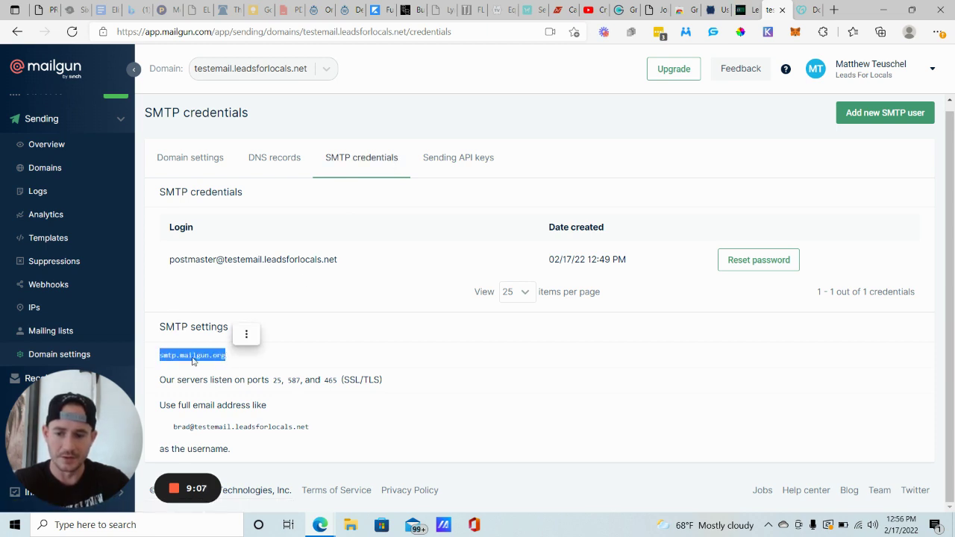
{"action": "left_click", "coordinate": [743, 10]}
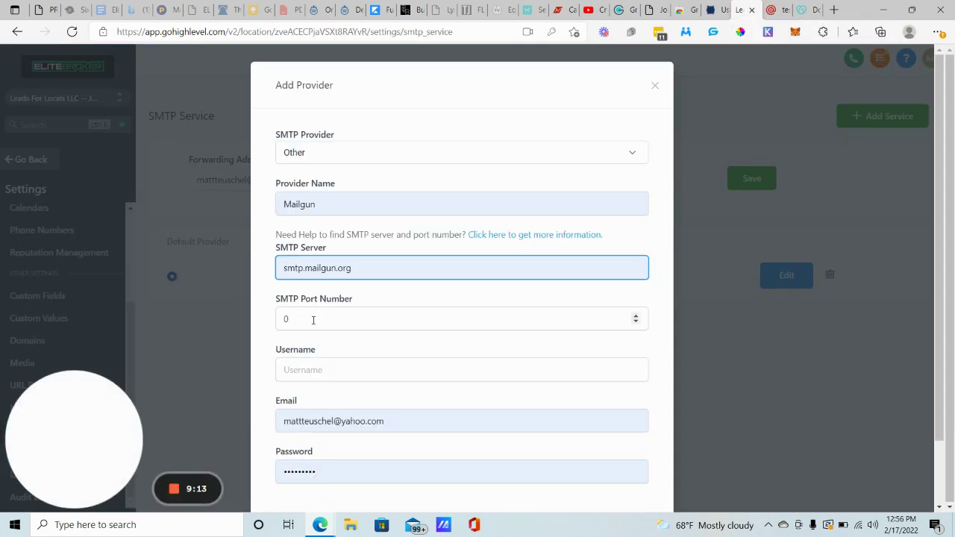
- Set port 587 and paste the Mailgun postmaster login into Username
{"action": "key", "text": "Tab"}
{"action": "type", "text": "587"}
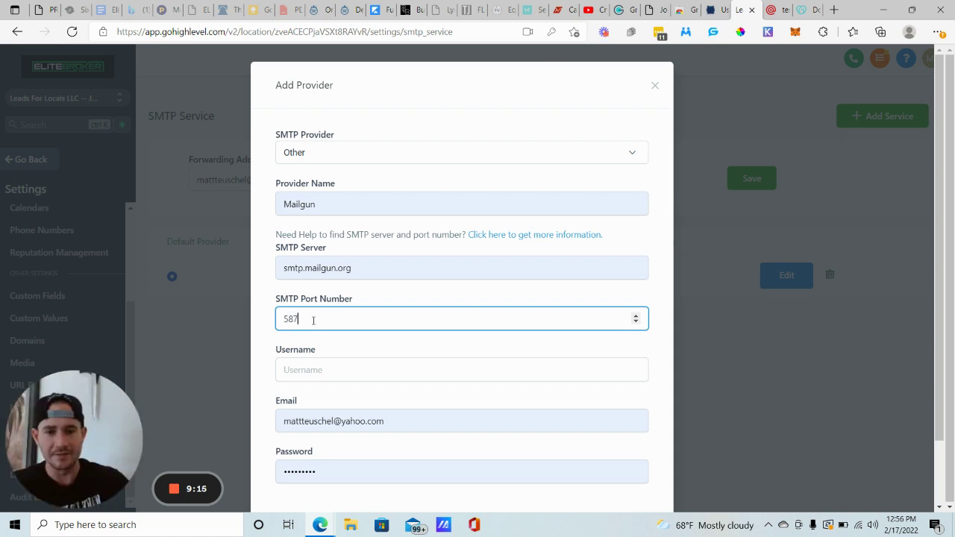
{"action": "left_click", "coordinate": [772, 10]}
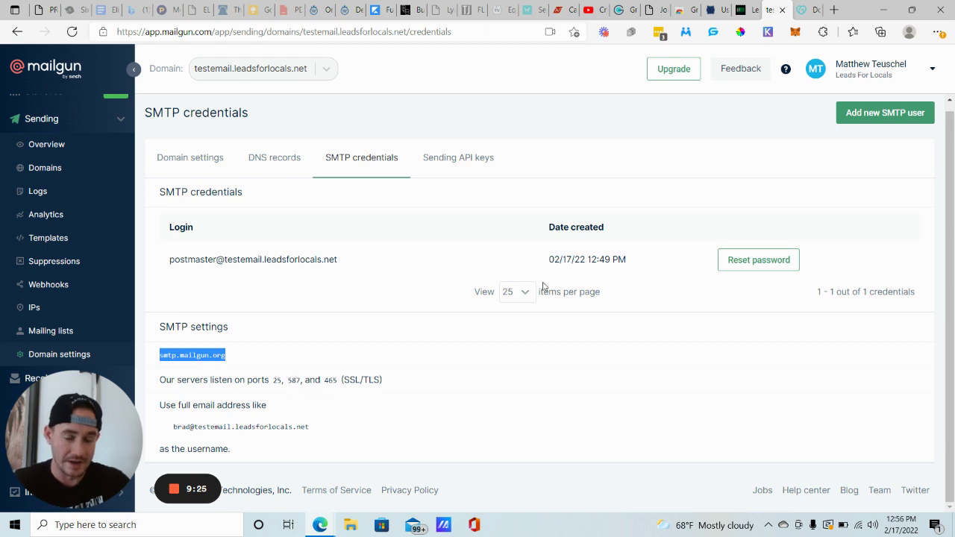
{"action": "key", "text": "ctrl+shift+Tab"}
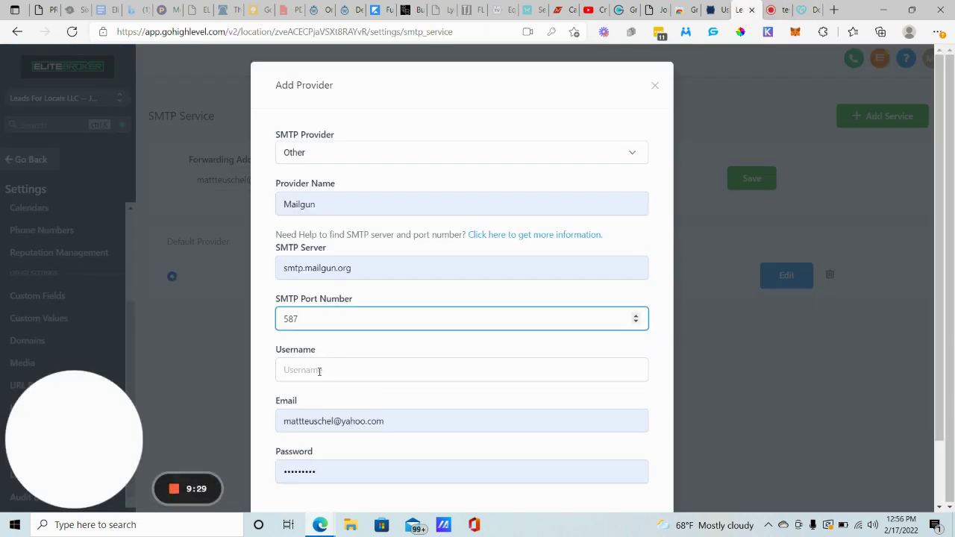
{"action": "key", "text": "ctrl+Tab"}
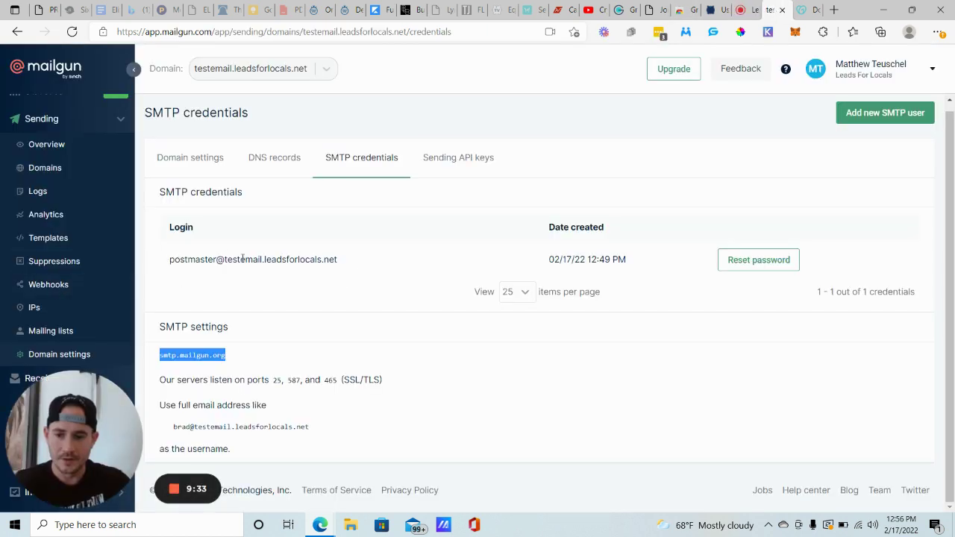
{"action": "left_click_drag", "start_coordinate": [232, 260], "coordinate": [325, 260]}
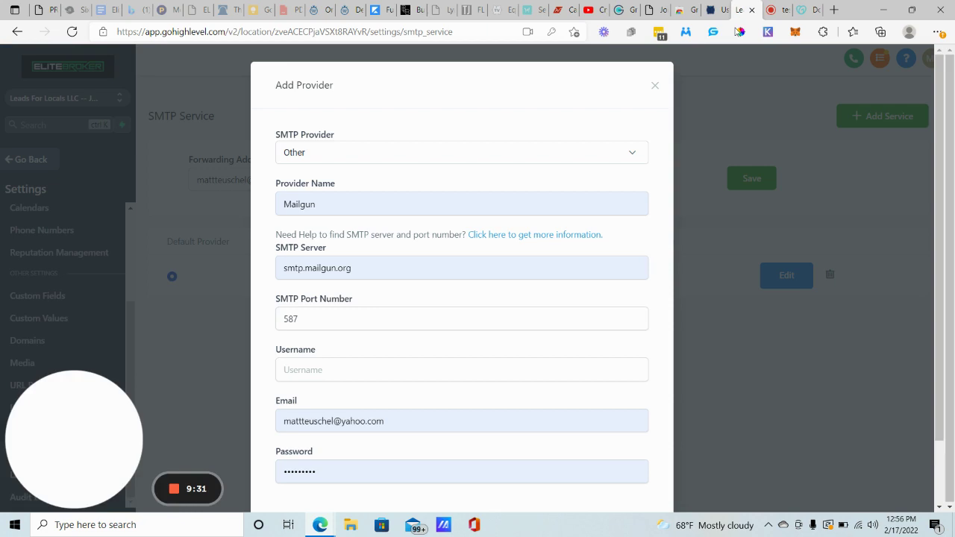
{"action": "left_click", "coordinate": [744, 10]}
{"action": "left_click", "coordinate": [302, 370]}
{"action": "key", "text": "ctrl+v"}
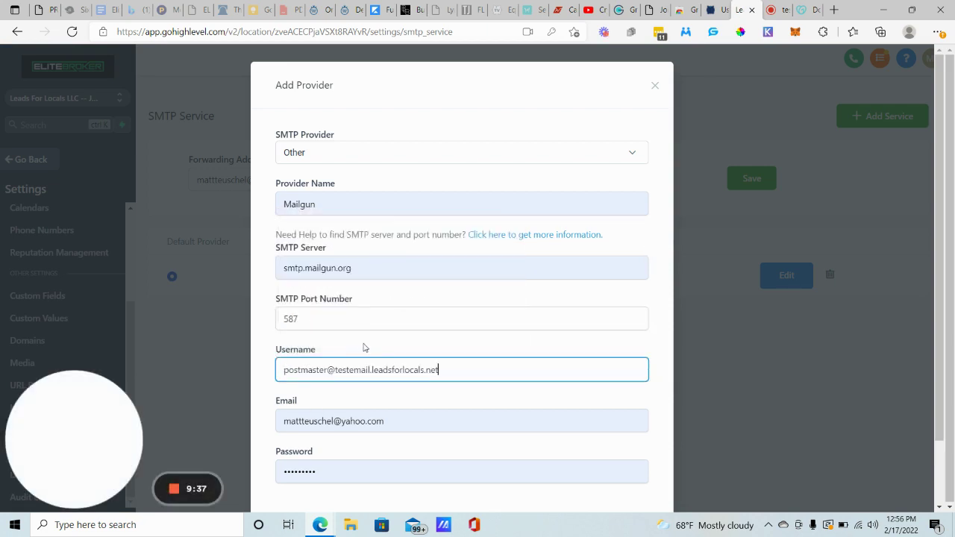
- Paste Mailgun's example address into Email and change its name part to 'clientfirstname'
{"action": "left_click", "coordinate": [779, 9]}
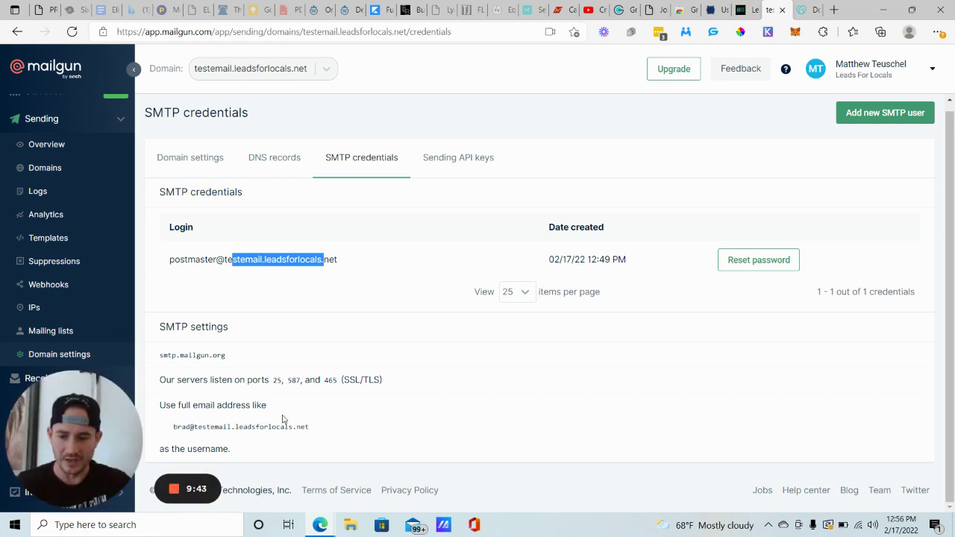
{"action": "left_click_drag", "start_coordinate": [313, 431], "coordinate": [174, 431]}
{"action": "key", "text": "ctrl+c"}
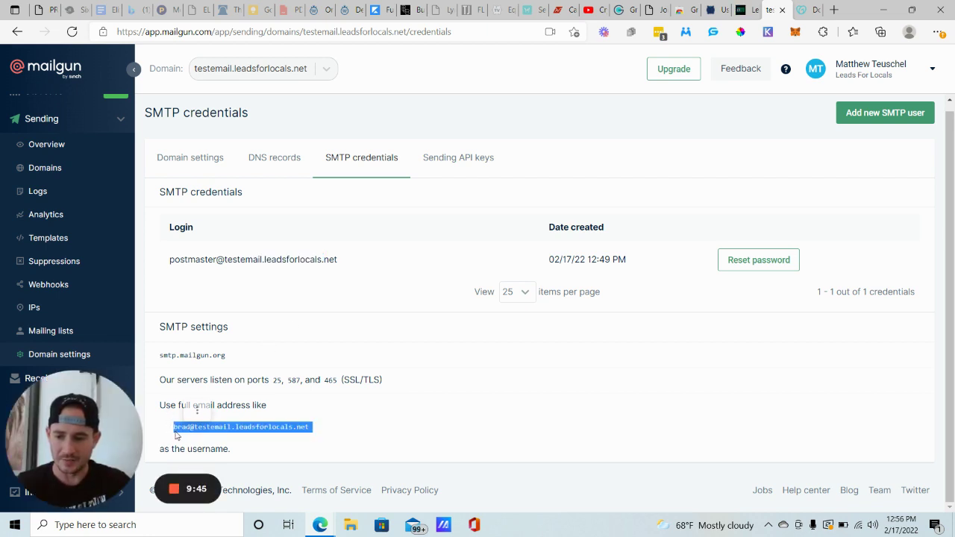
{"action": "left_click", "coordinate": [740, 10]}
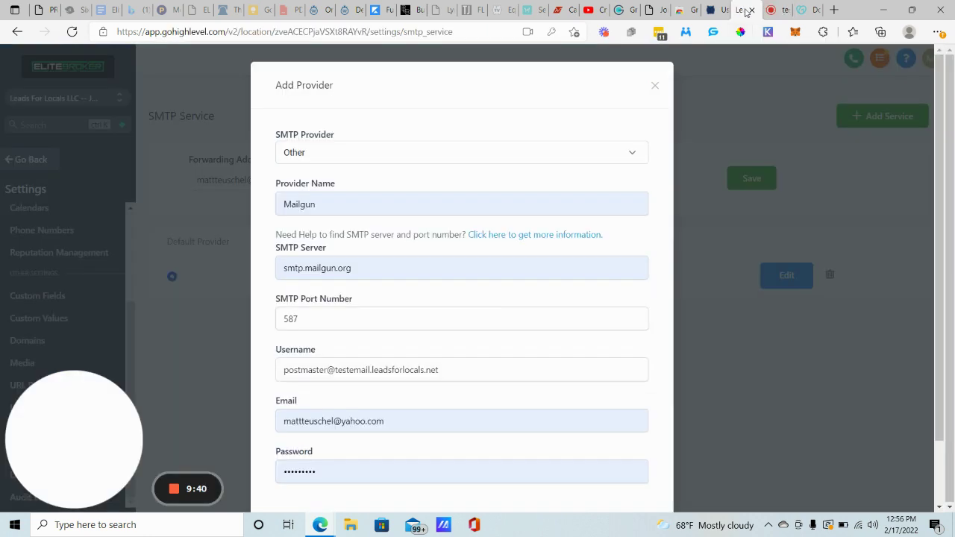
{"action": "key", "text": "Tab"}
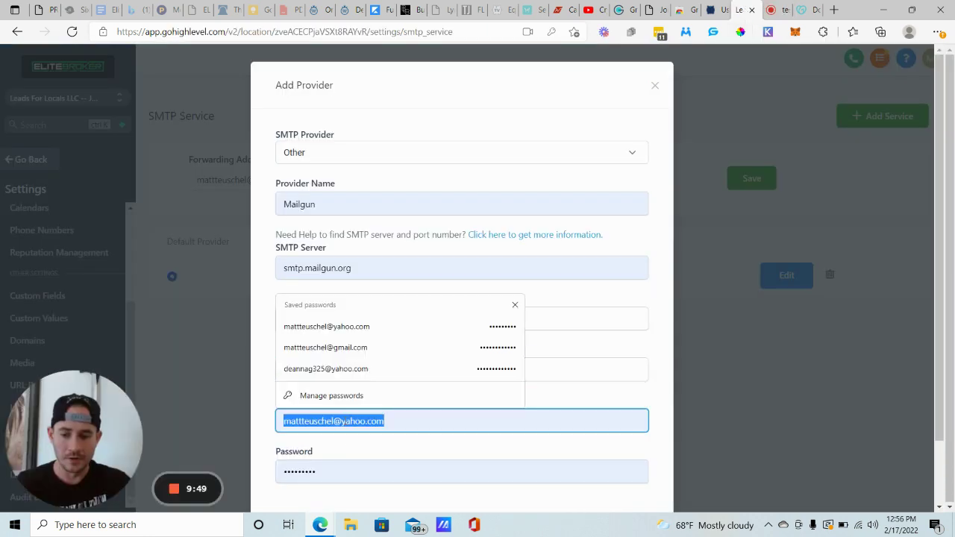
{"action": "key", "text": "ctrl+v"}
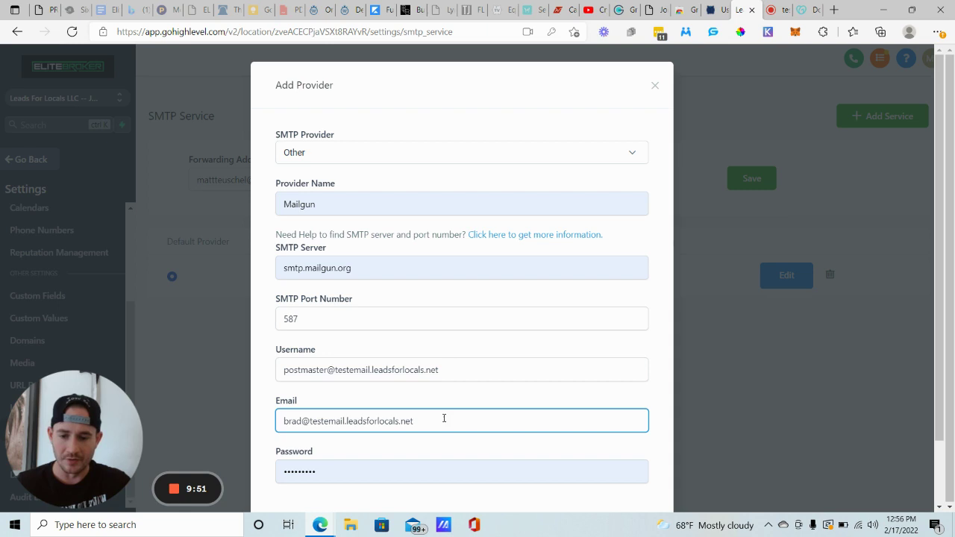
{"action": "left_click", "coordinate": [457, 415]}
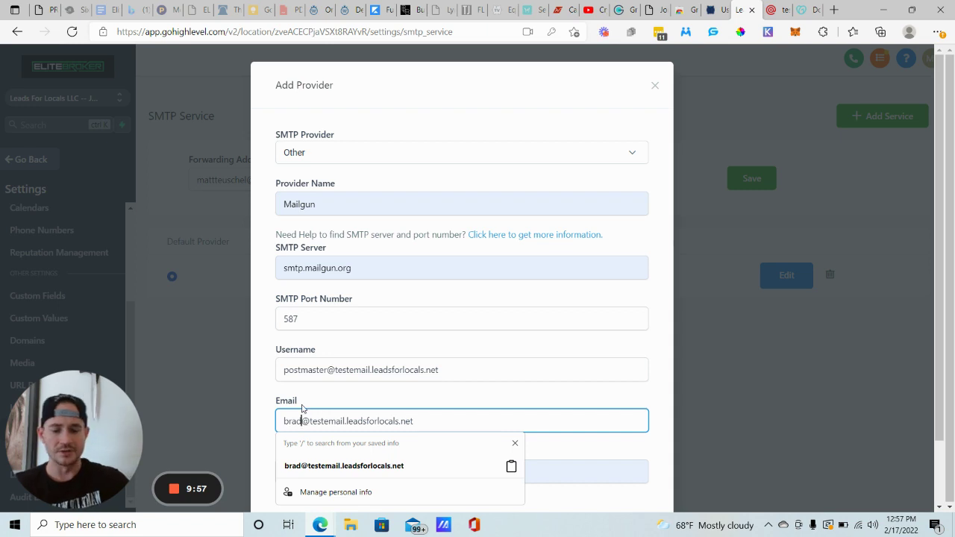
{"action": "key", "text": "BackSpace"}
{"action": "key", "text": "BackSpace"}
{"action": "key", "text": "BackSpace"}
{"action": "key", "text": "BackSpace"}
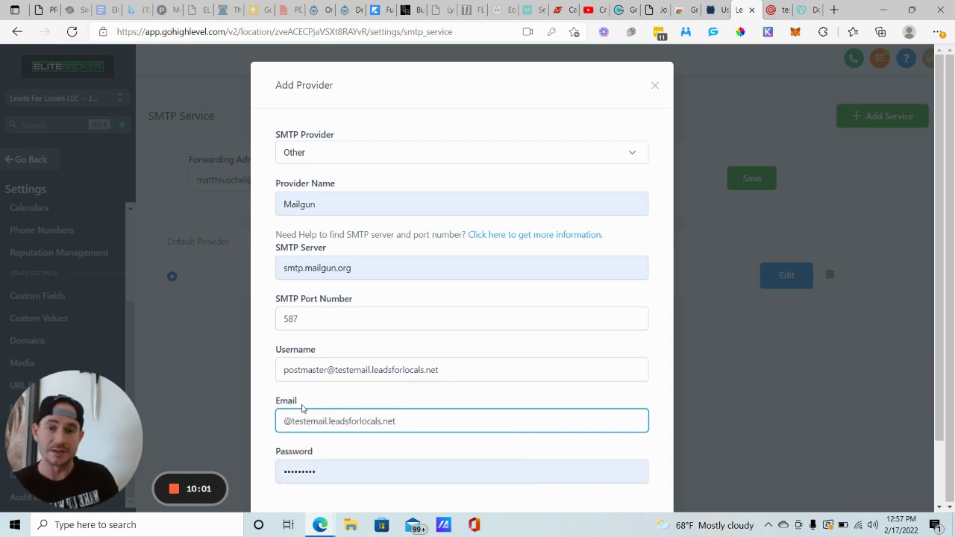
{"action": "type", "text": "client"}
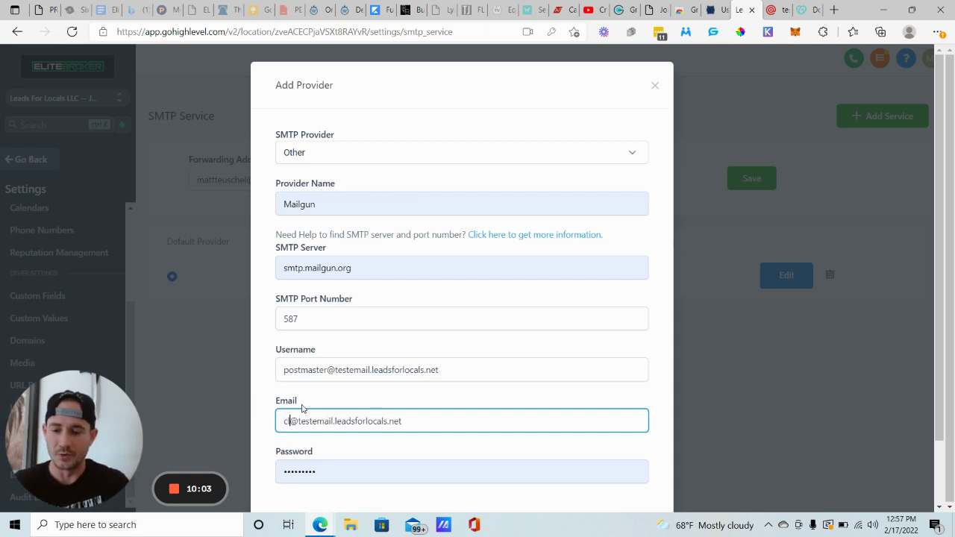
{"action": "type", "text": "firstname"}
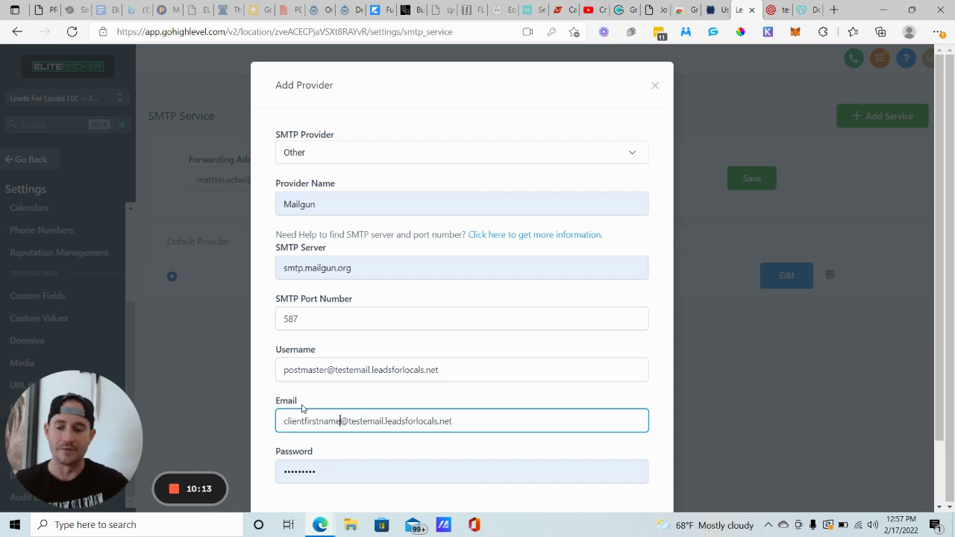
{"action": "scroll", "coordinate": [341, 389], "scroll_direction": "down", "scroll_amount": 2}
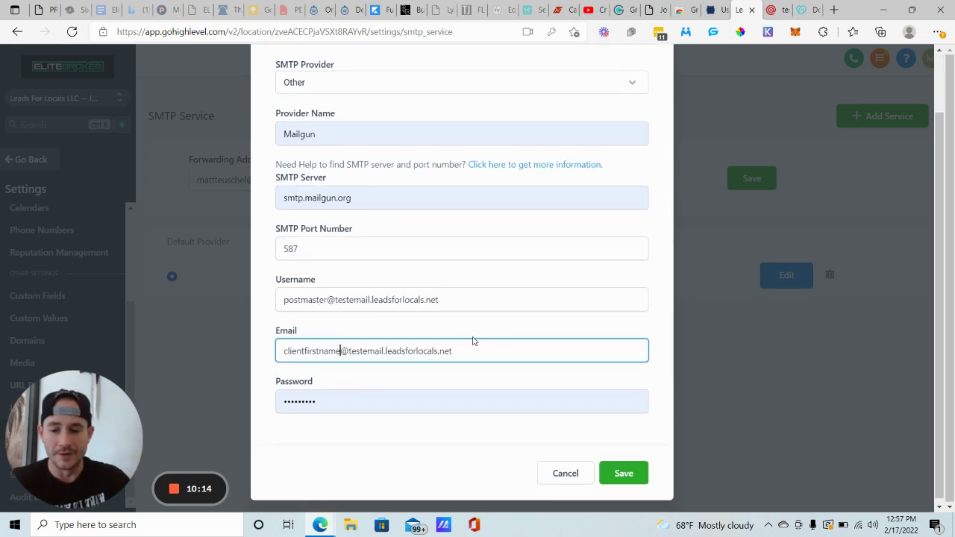
- Reset the postmaster login's SMTP password in Mailgun and copy the new password
{"action": "left_click", "coordinate": [780, 10]}
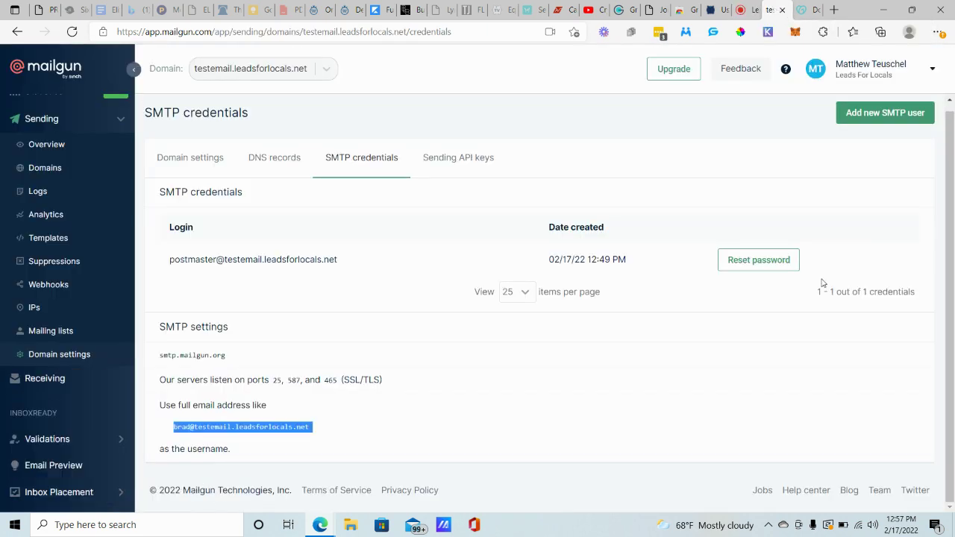
{"action": "left_click", "coordinate": [760, 261]}
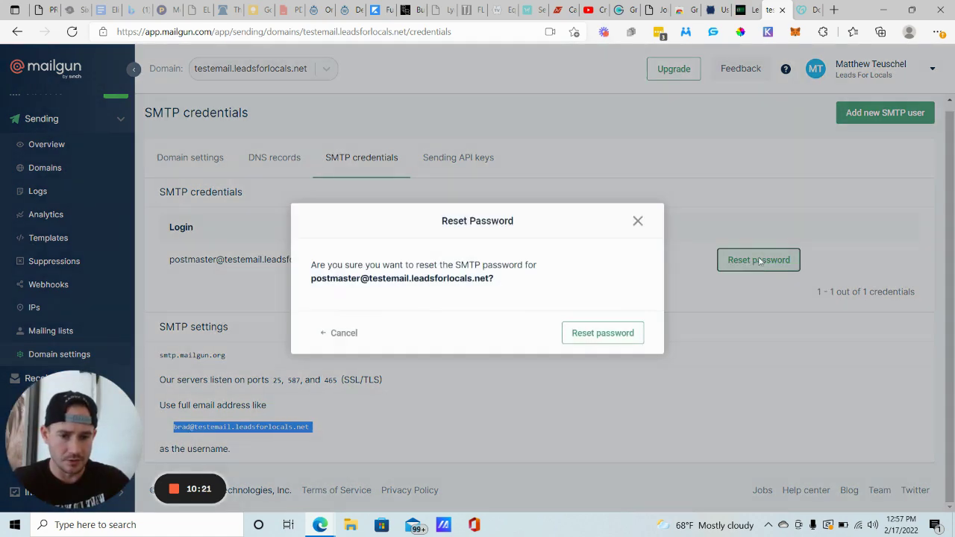
{"action": "left_click", "coordinate": [603, 333]}
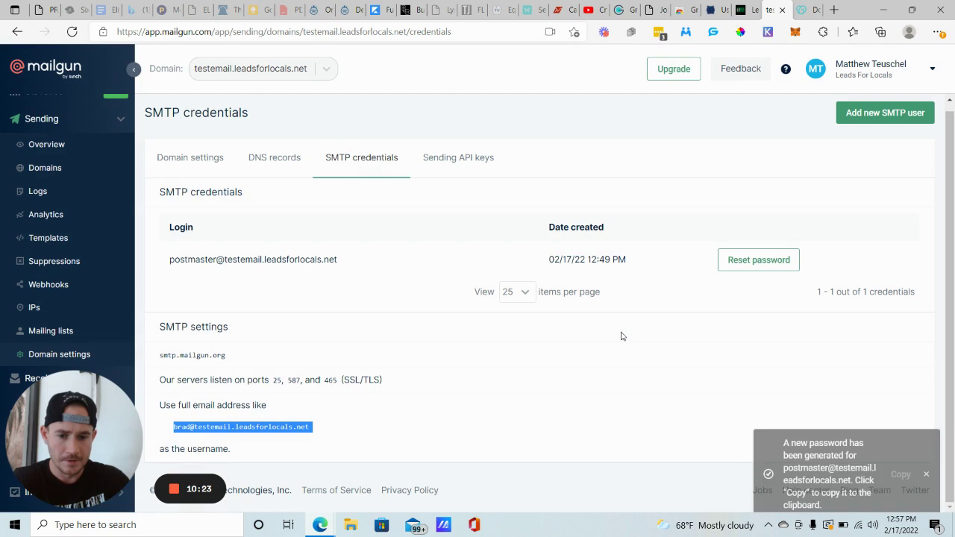
{"action": "left_click", "coordinate": [901, 452]}
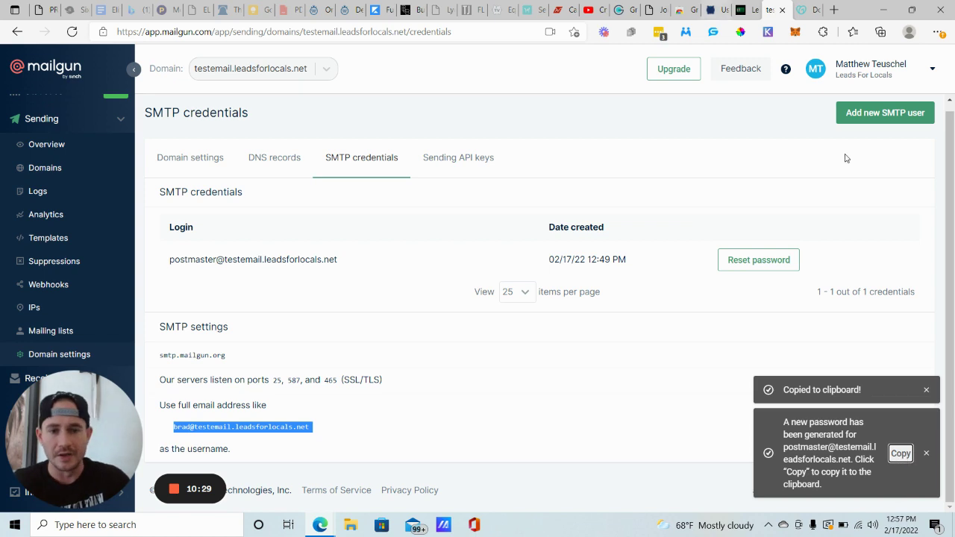
{"action": "left_click", "coordinate": [745, 10]}
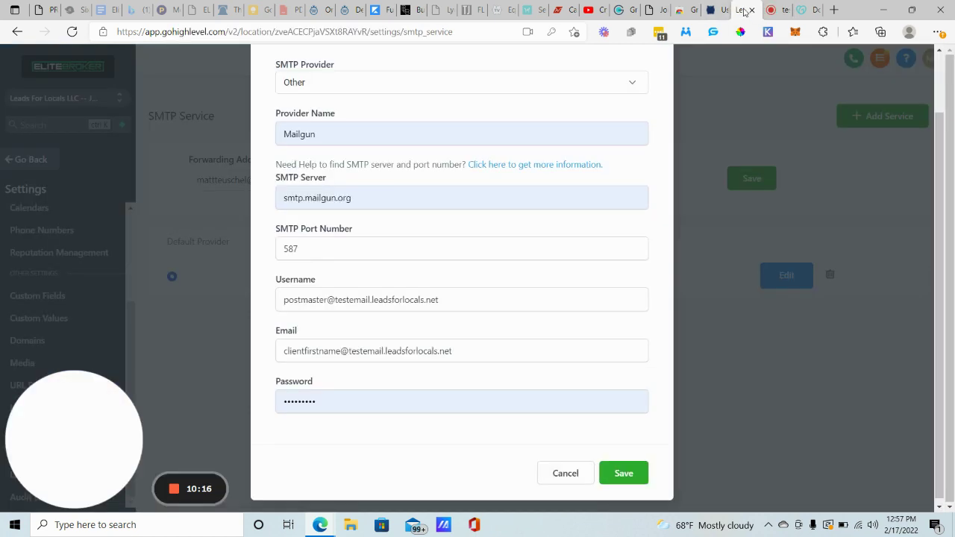
- Paste the new Mailgun password over the existing Password value and save the provider
{"action": "double_click", "coordinate": [349, 401]}
{"action": "key", "text": "ctrl+v"}
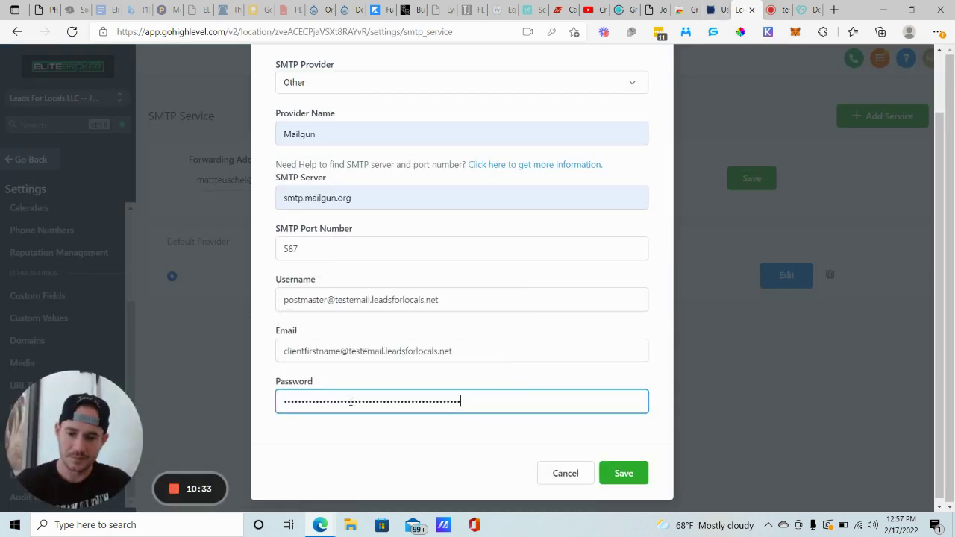
{"action": "left_click", "coordinate": [623, 473]}
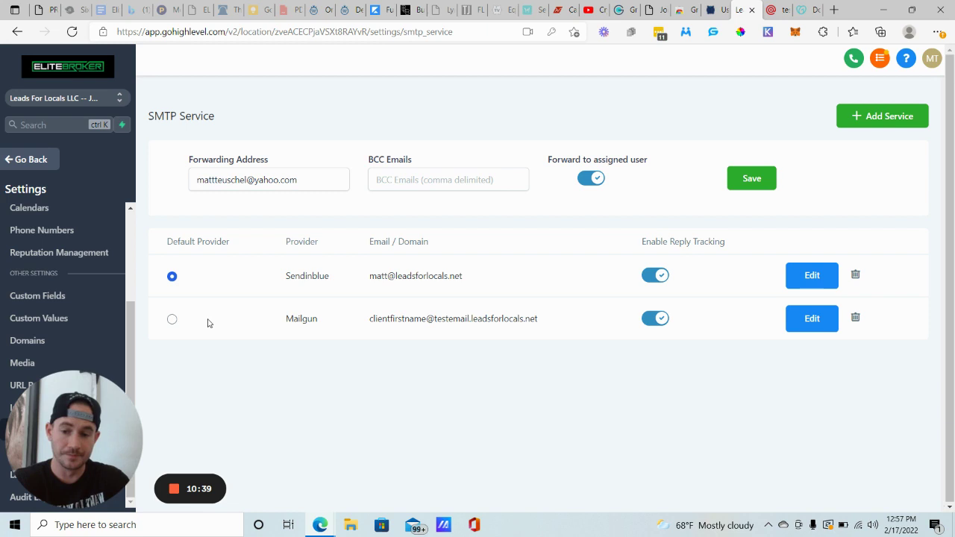
{"action": "left_click", "coordinate": [172, 319]}
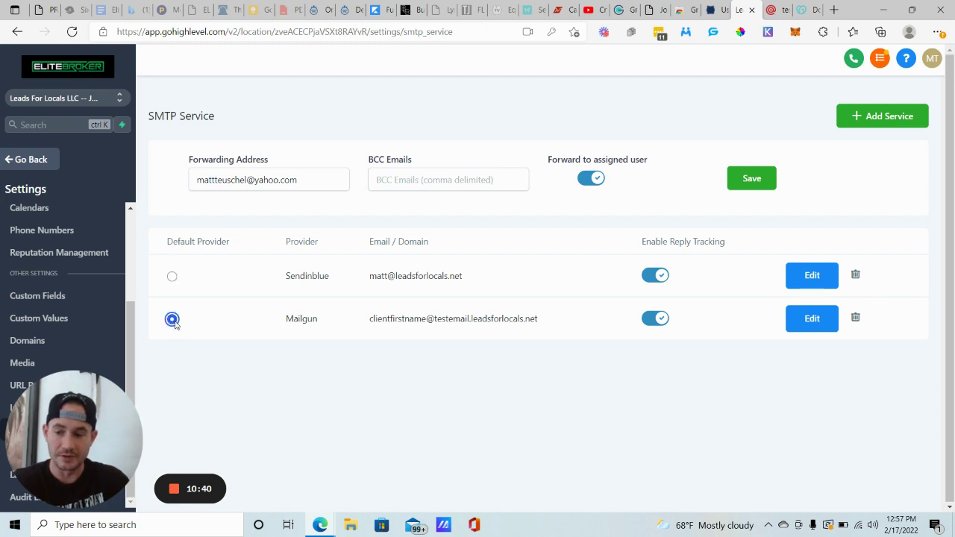
{"action": "left_click", "coordinate": [174, 277]}
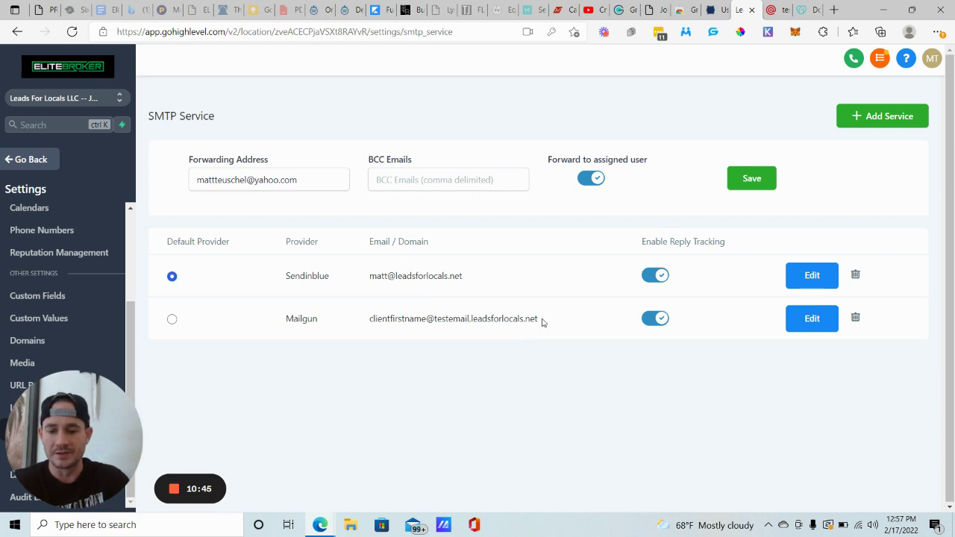
{"action": "left_click_drag", "start_coordinate": [544, 321], "coordinate": [370, 330]}
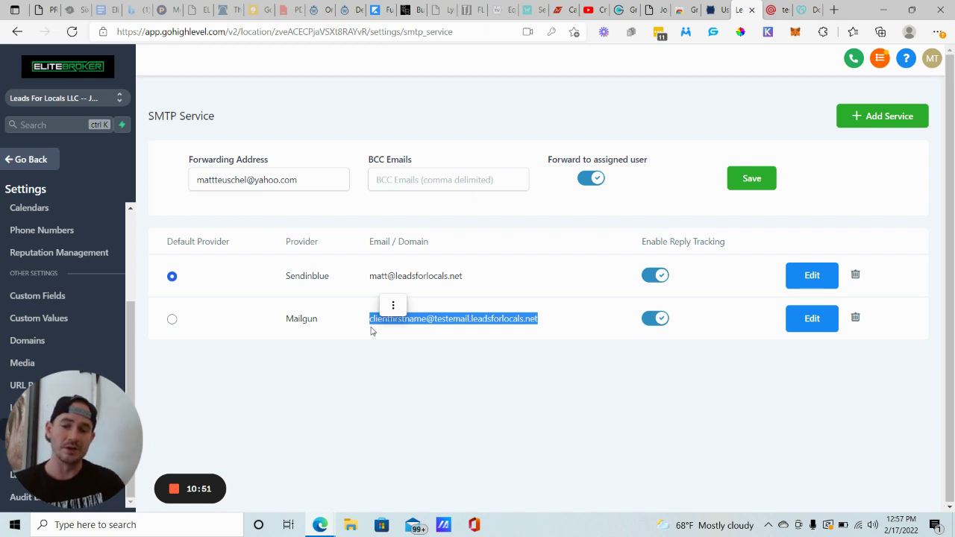
{"action": "left_click", "coordinate": [476, 373]}
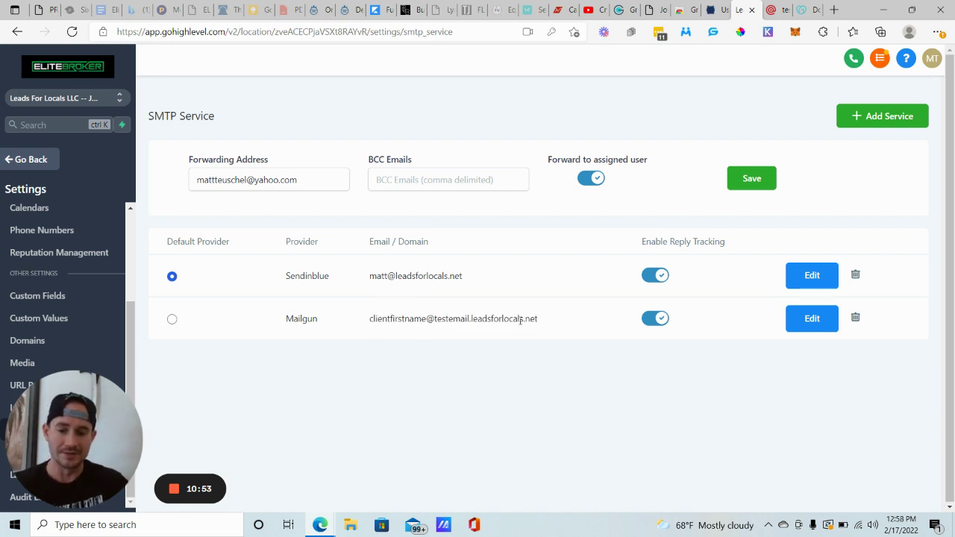
{"action": "left_click_drag", "start_coordinate": [537, 321], "coordinate": [353, 326]}
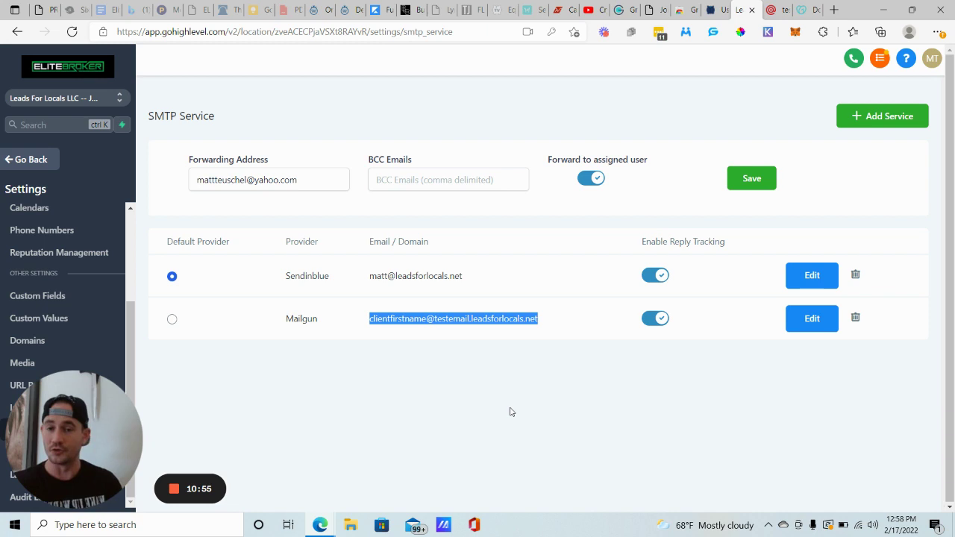